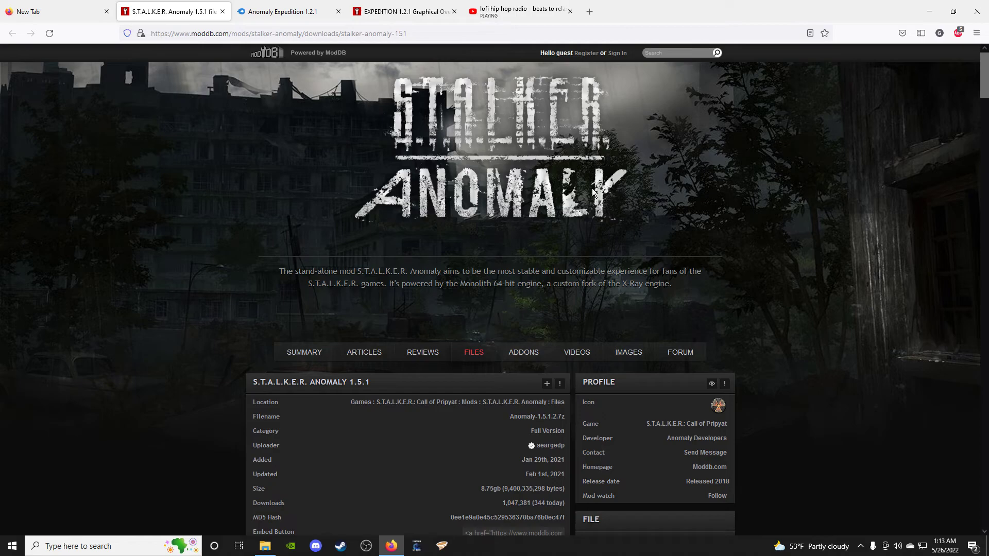
Step: Close the ModDB S.T.A.L.K.E.R. Anomaly 1.5.1 files page listing Anomaly-1.5.1.2.7z
{"action": "left_click", "coordinate": [224, 12]}
Step: Switch to the EXPEDITION 1.2.1 addon page on ModDB and skim its summary
{"action": "left_click", "coordinate": [291, 17]}
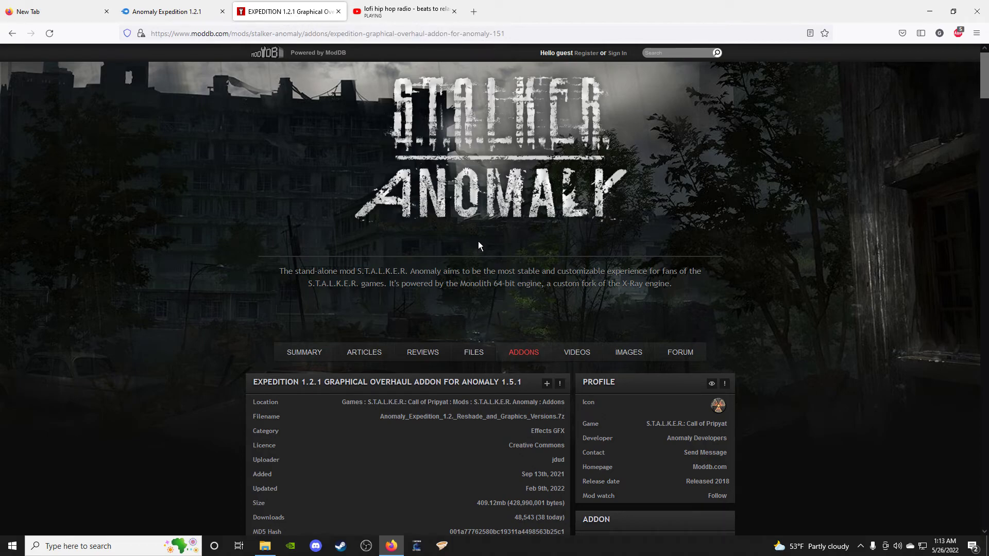
{"action": "scroll", "coordinate": [468, 277], "scroll_direction": "down", "scroll_amount": 1}
{"action": "scroll", "coordinate": [468, 277], "scroll_direction": "up", "scroll_amount": 1}
{"action": "scroll", "coordinate": [462, 384], "scroll_direction": "down", "scroll_amount": 2}
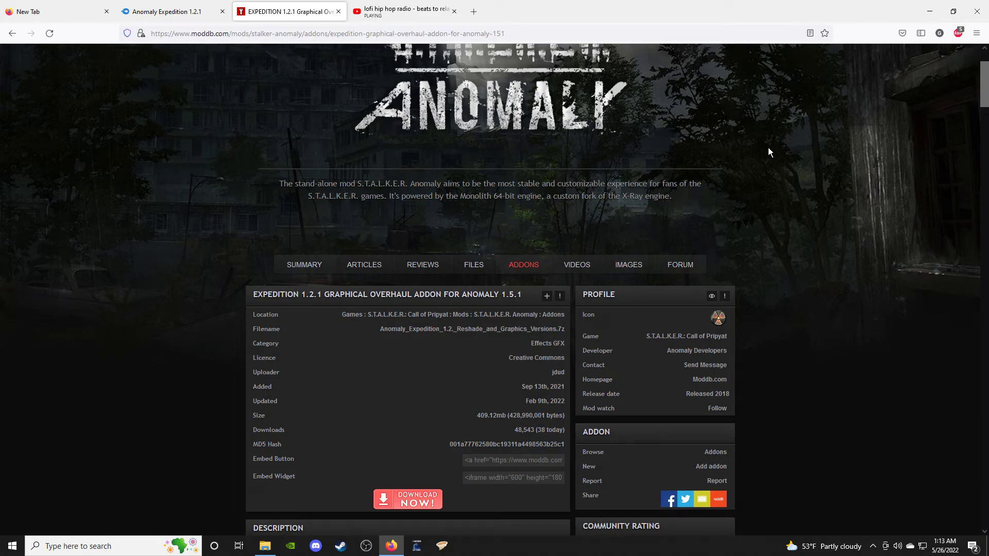
{"action": "scroll", "coordinate": [762, 150], "scroll_direction": "down", "scroll_amount": 4}
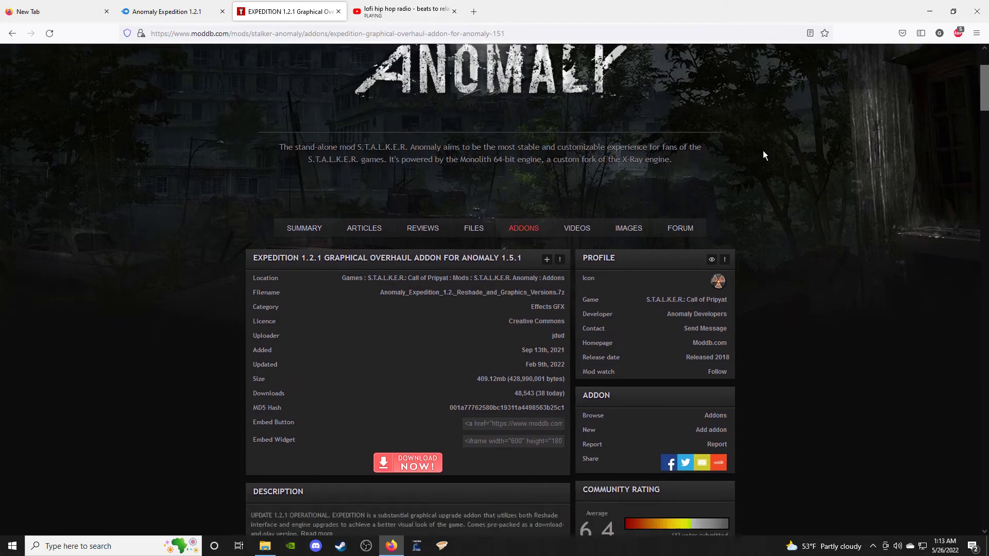
{"action": "scroll", "coordinate": [455, 233], "scroll_direction": "down", "scroll_amount": 2}
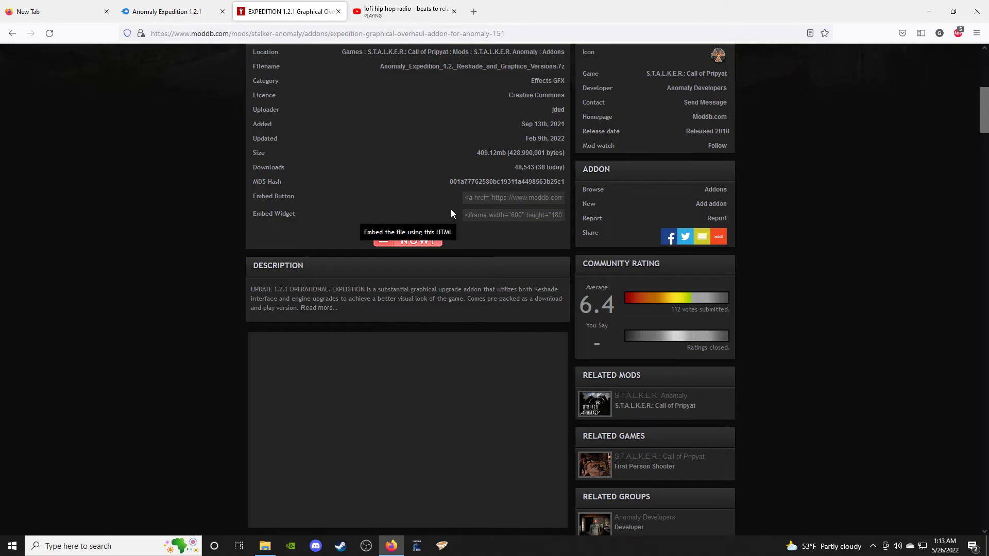
{"action": "scroll", "coordinate": [433, 238], "scroll_direction": "up", "scroll_amount": 4}
{"action": "scroll", "coordinate": [447, 395], "scroll_direction": "down", "scroll_amount": 18}
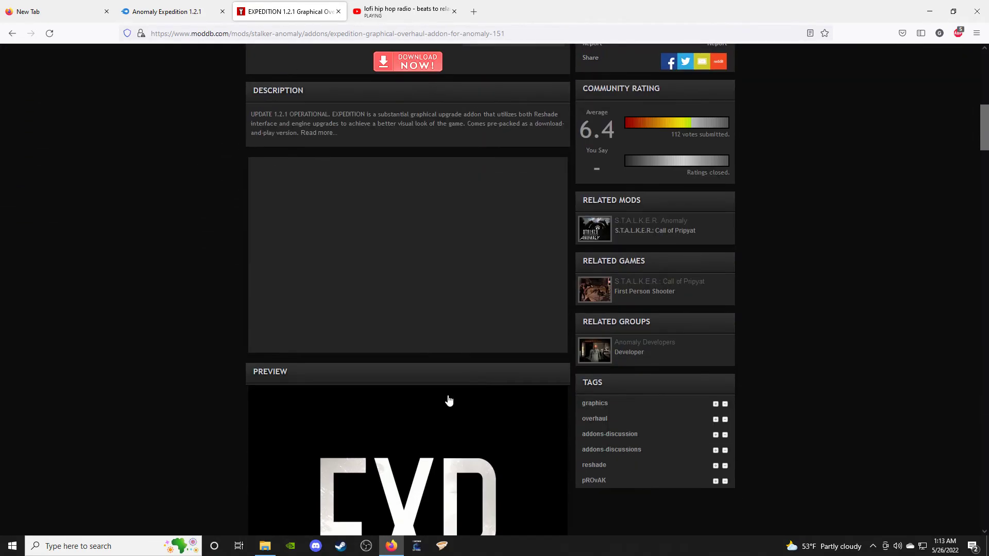
{"action": "scroll", "coordinate": [348, 320], "scroll_direction": "up", "scroll_amount": 10}
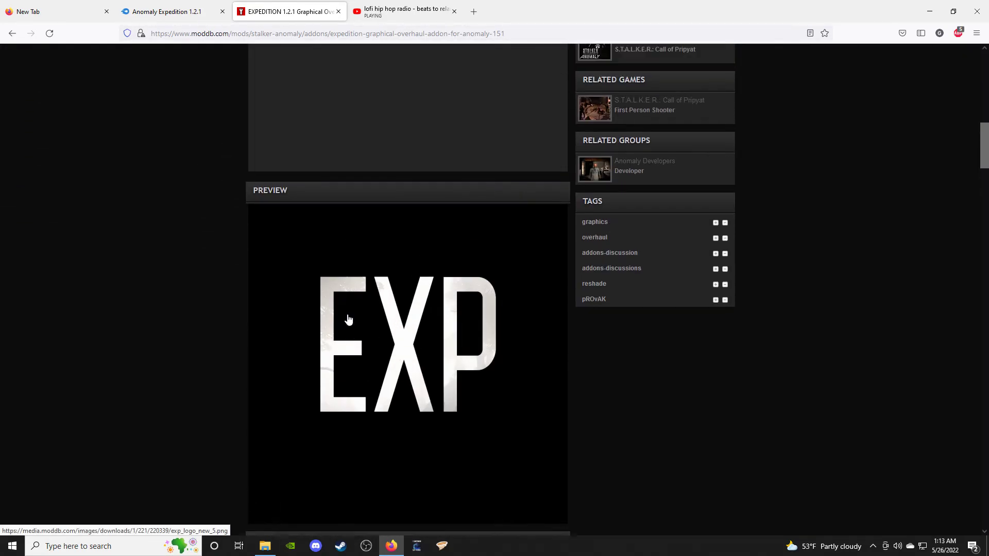
Step: Expand the addon's full description down to the Mediafire download section
{"action": "left_click", "coordinate": [319, 309]}
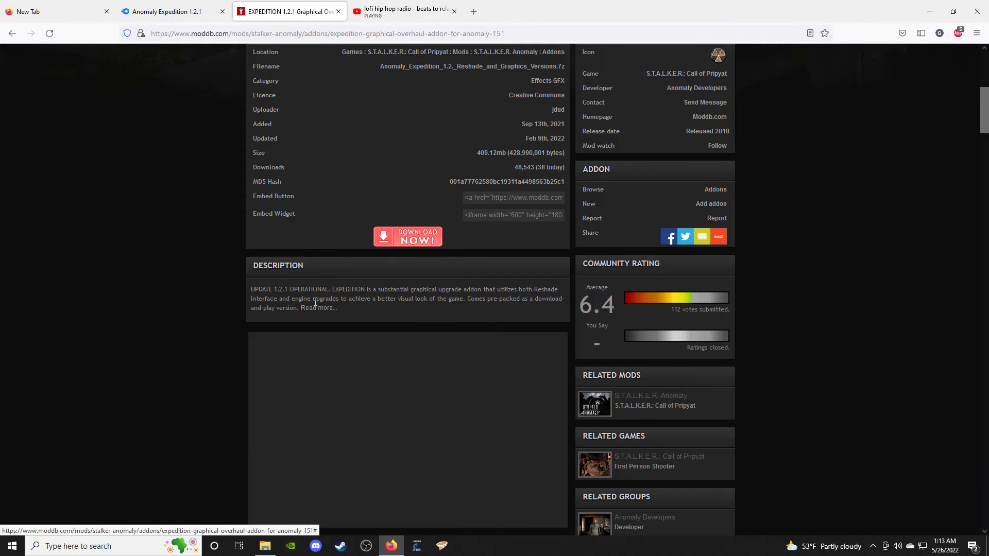
{"action": "scroll", "coordinate": [345, 323], "scroll_direction": "down", "scroll_amount": 20}
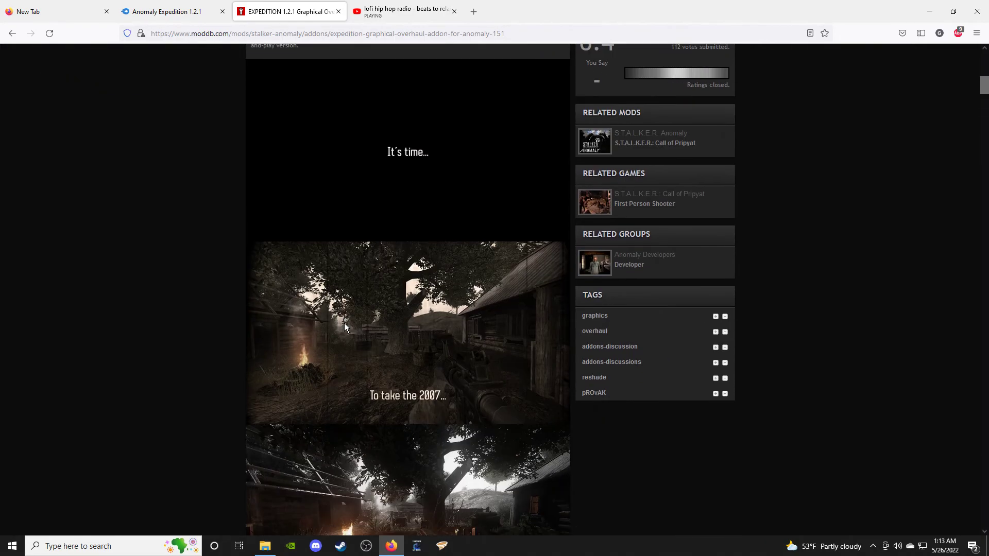
{"action": "scroll", "coordinate": [344, 322], "scroll_direction": "down", "scroll_amount": 20}
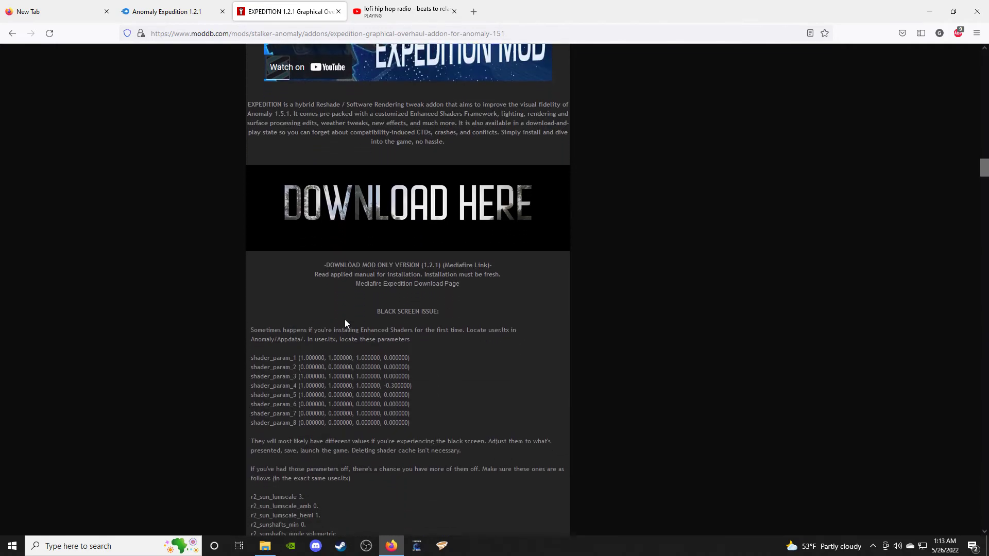
Step: Open the MediaFire page for Anomaly Expedition 1.2.1.7z (7.59GB), then launch File Explorer
{"action": "left_click", "coordinate": [387, 284]}
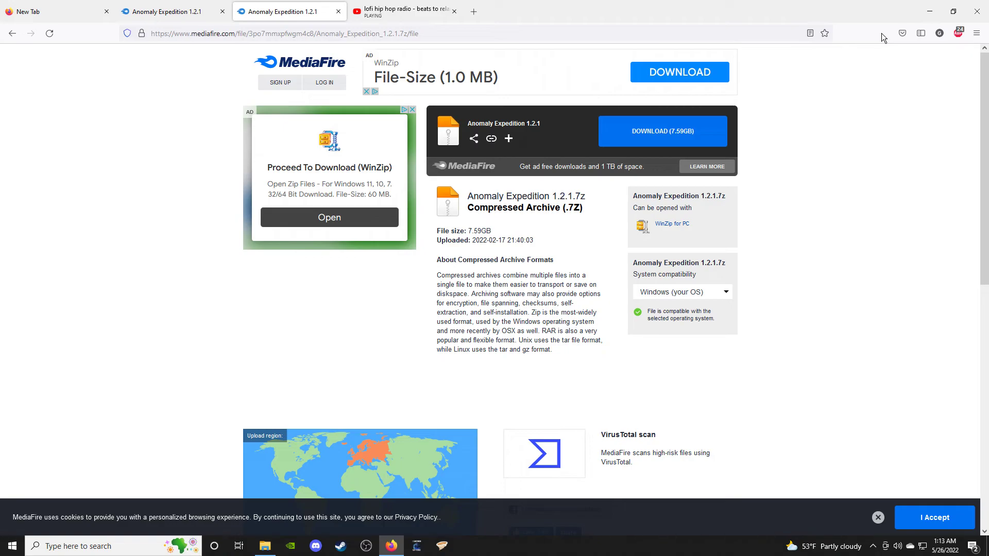
{"action": "left_click", "coordinate": [265, 546]}
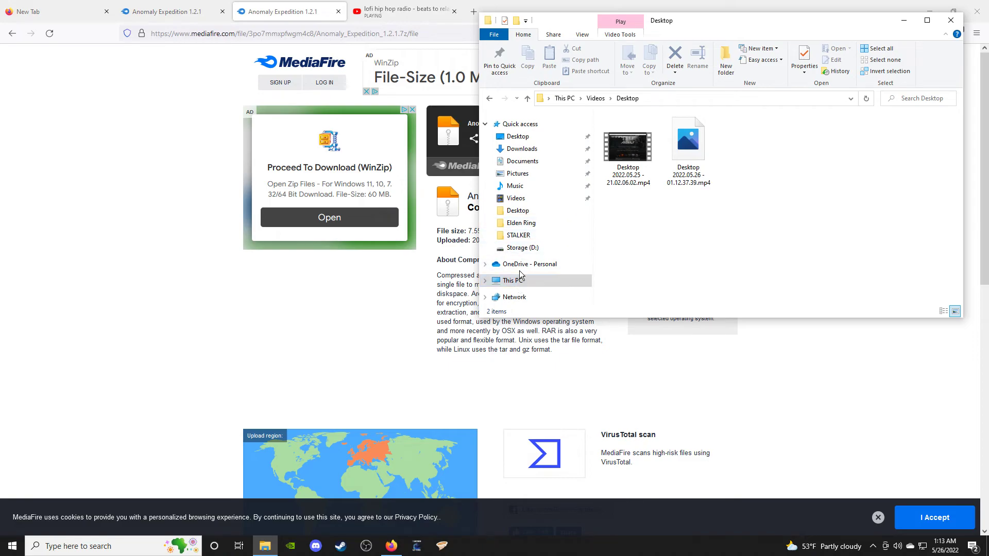
Step: Open Anomaly Expedition 1.2.1.7z from Downloads in WinRAR, dismiss the license reminder, restore Explorer
{"action": "left_click", "coordinate": [522, 148]}
{"action": "double_click", "coordinate": [634, 147]}
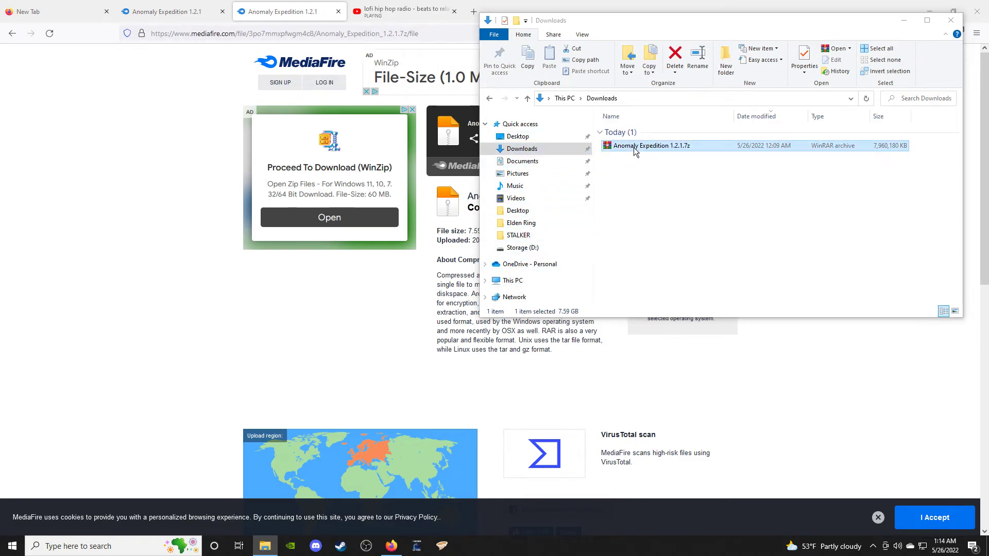
{"action": "left_click", "coordinate": [905, 20]}
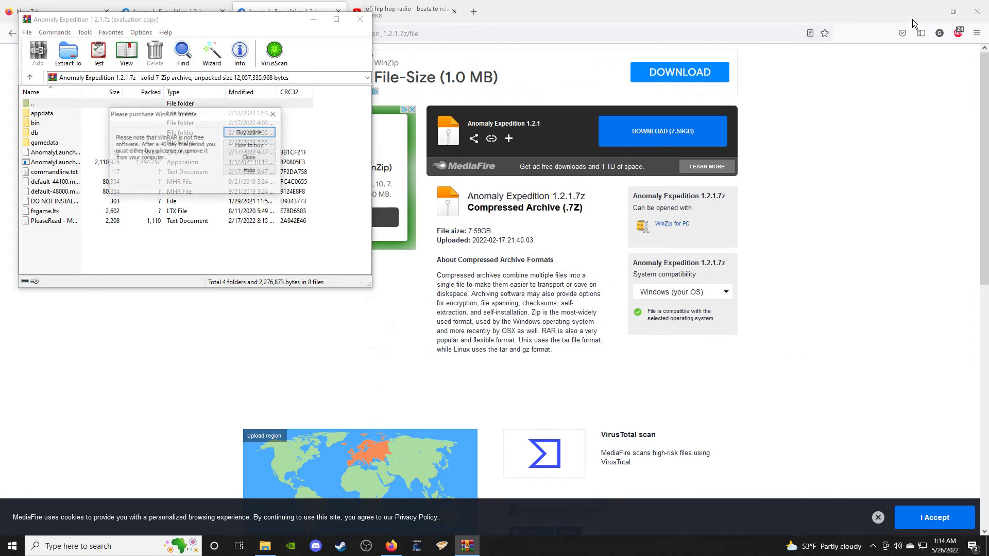
{"action": "left_click", "coordinate": [929, 12]}
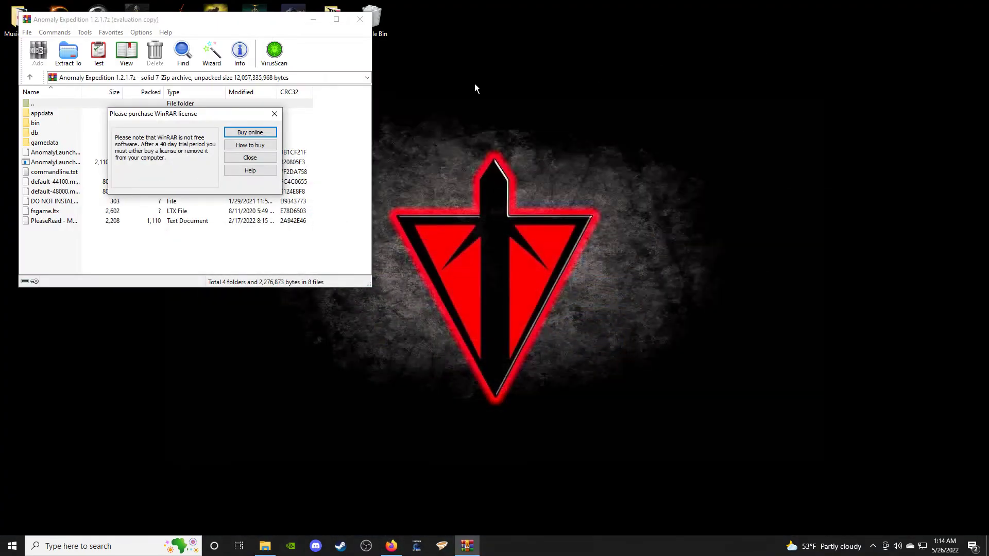
{"action": "left_click", "coordinate": [274, 114]}
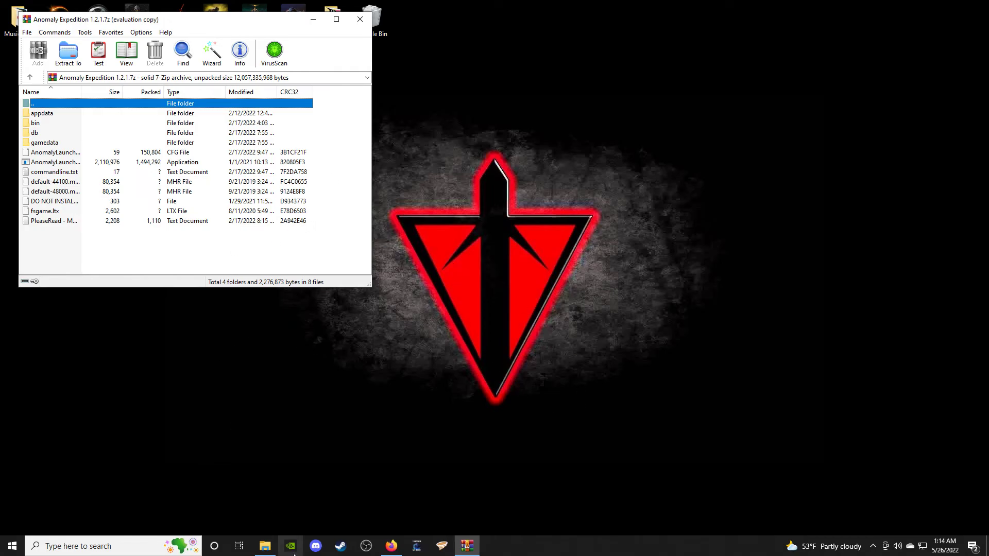
{"action": "left_click", "coordinate": [265, 546]}
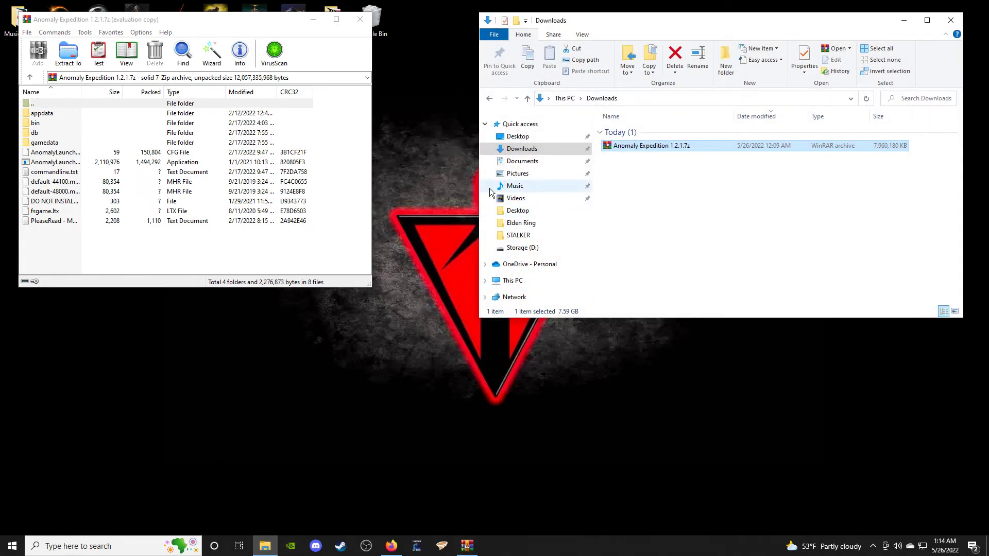
Step: Show the STALKER folder on Storage (D:), select all archive contents, then close WinRAR
{"action": "left_click", "coordinate": [518, 235]}
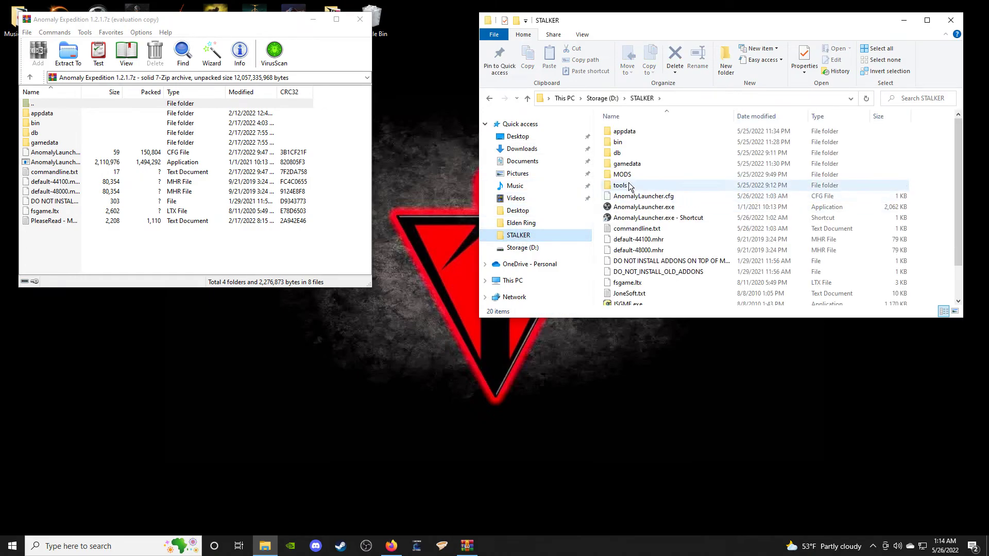
{"action": "scroll", "coordinate": [647, 146], "scroll_direction": "down", "scroll_amount": 1}
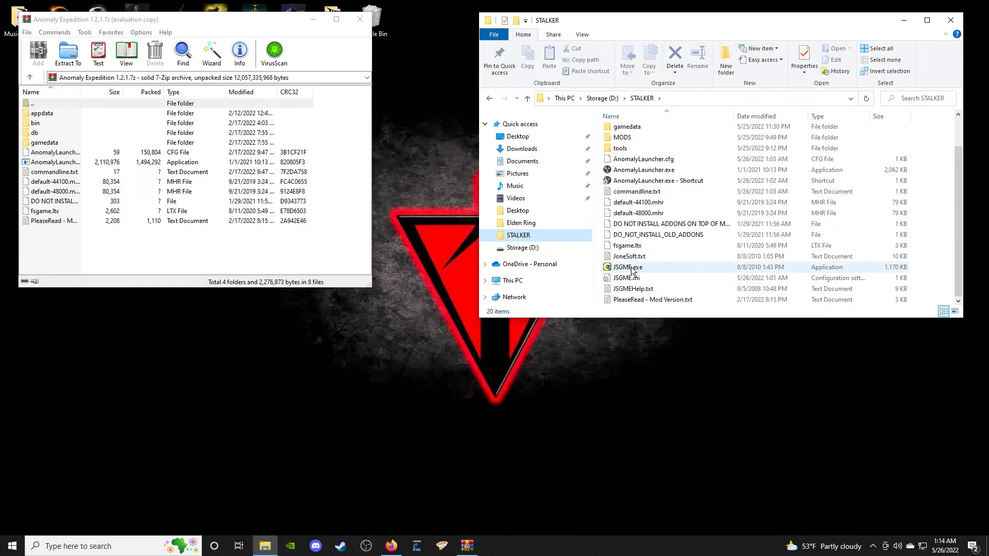
{"action": "left_click", "coordinate": [165, 255]}
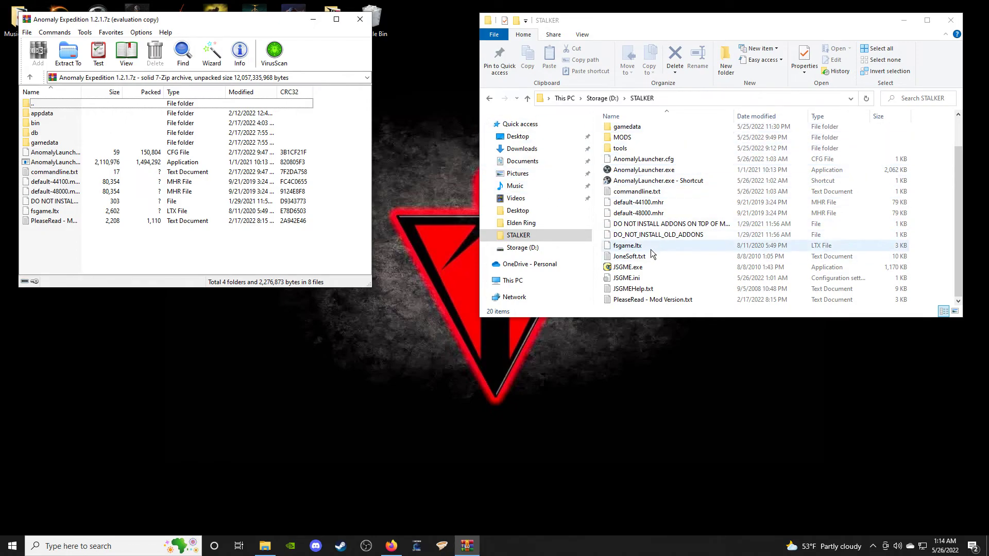
{"action": "left_click_drag", "start_coordinate": [135, 240], "coordinate": [94, 114]}
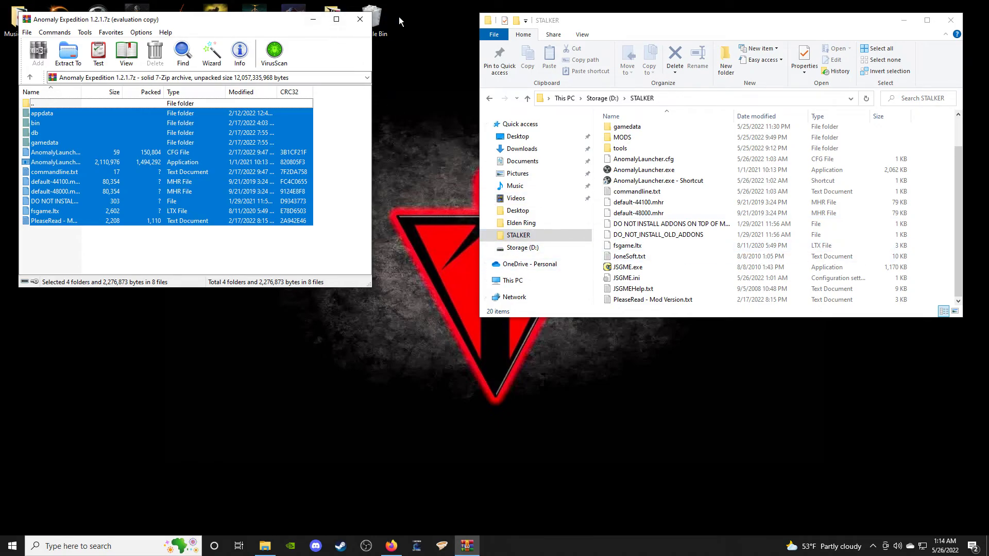
{"action": "left_click", "coordinate": [360, 20]}
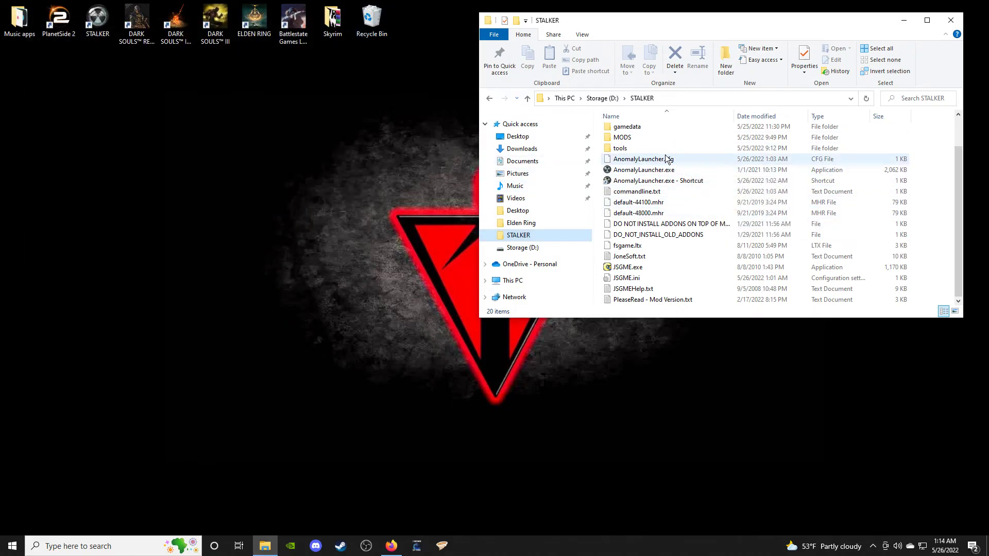
Step: Select AnomalyLauncher.exe and dismiss its context menu without taking any action
{"action": "scroll", "coordinate": [656, 227], "scroll_direction": "up", "scroll_amount": 1}
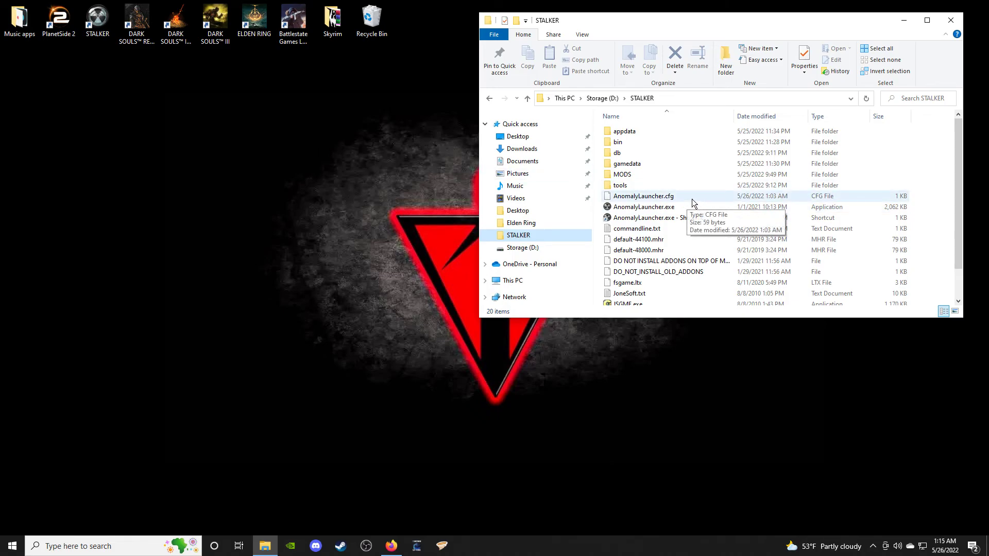
{"action": "left_click", "coordinate": [637, 212]}
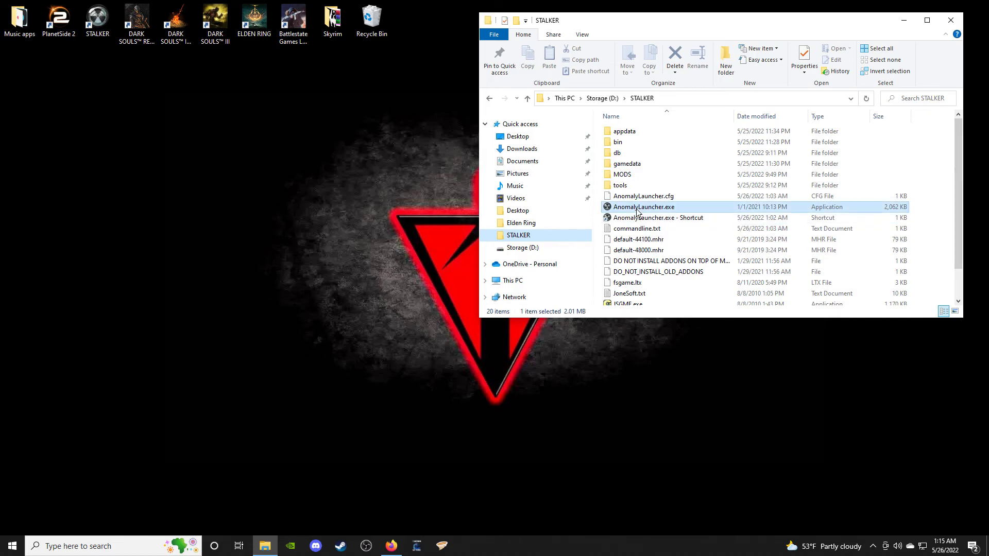
{"action": "right_click", "coordinate": [638, 212]}
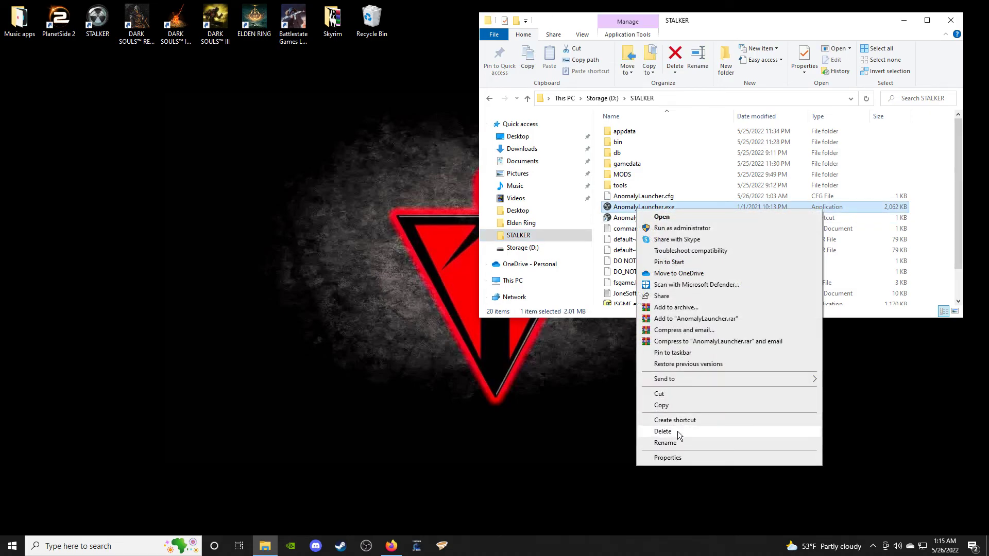
{"action": "left_click", "coordinate": [354, 204]}
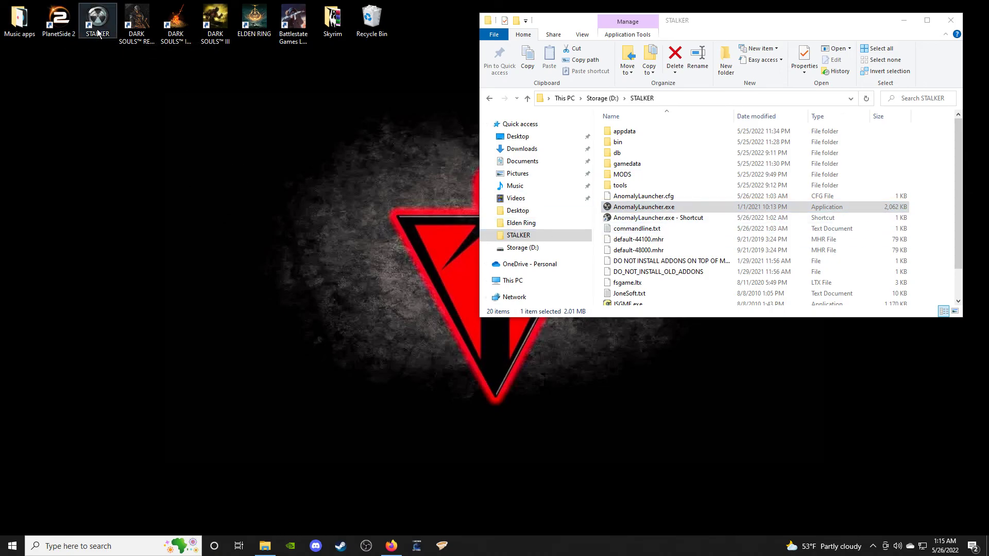
Step: Return the STALKER desktop shortcut to the top row and close the STALKER folder window
{"action": "left_click_drag", "start_coordinate": [98, 29], "coordinate": [335, 172]}
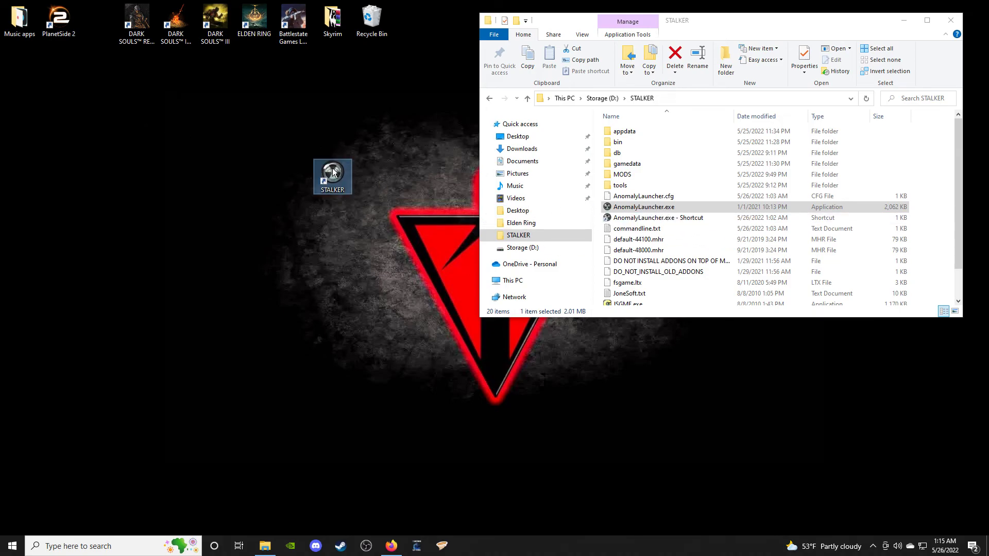
{"action": "right_click", "coordinate": [342, 180]}
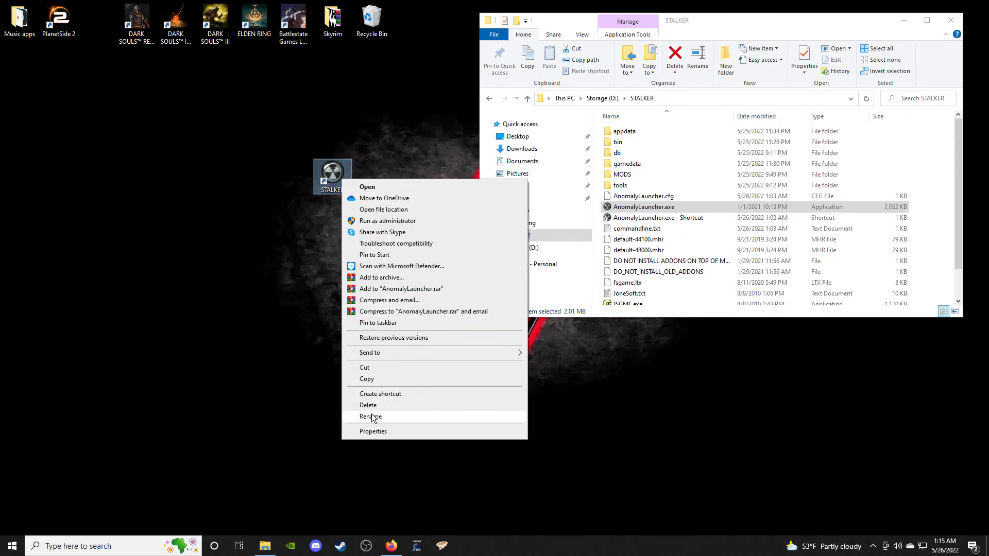
{"action": "left_click", "coordinate": [180, 209]}
{"action": "left_click_drag", "start_coordinate": [343, 190], "coordinate": [99, 21]}
{"action": "left_click", "coordinate": [951, 19]}
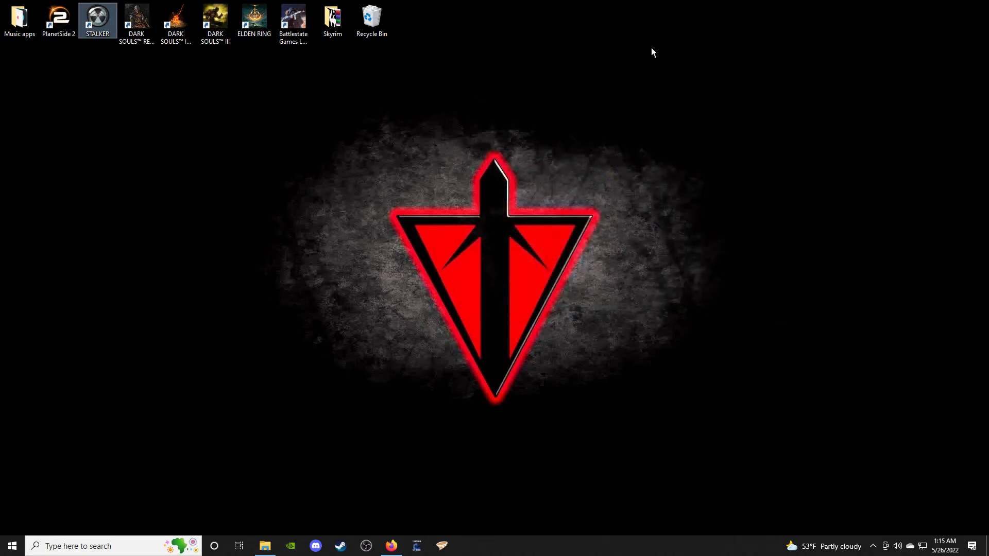
Step: Launch Anomaly Launcher from the STALKER shortcut and start S.T.A.L.K.E.R. Anomaly
{"action": "double_click", "coordinate": [98, 21]}
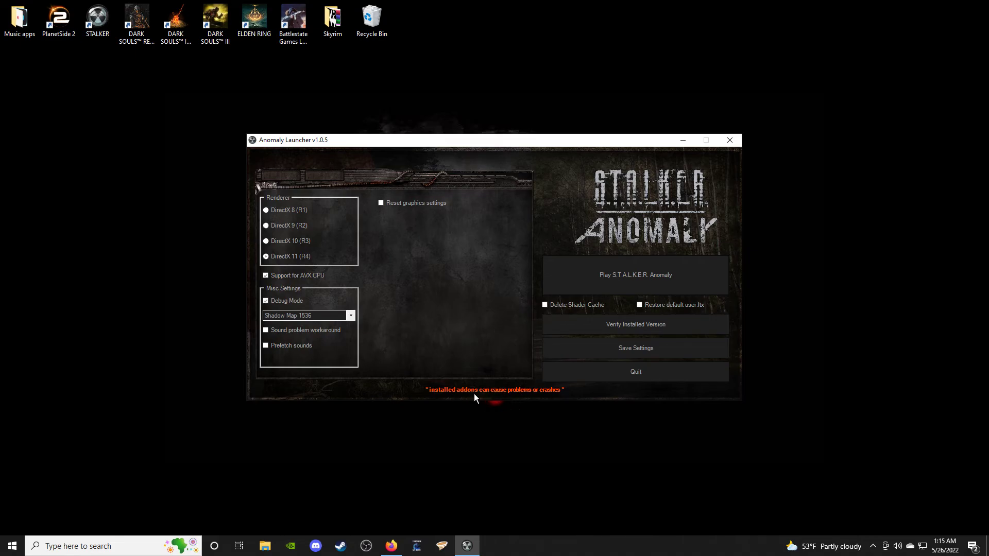
{"action": "left_click", "coordinate": [589, 280]}
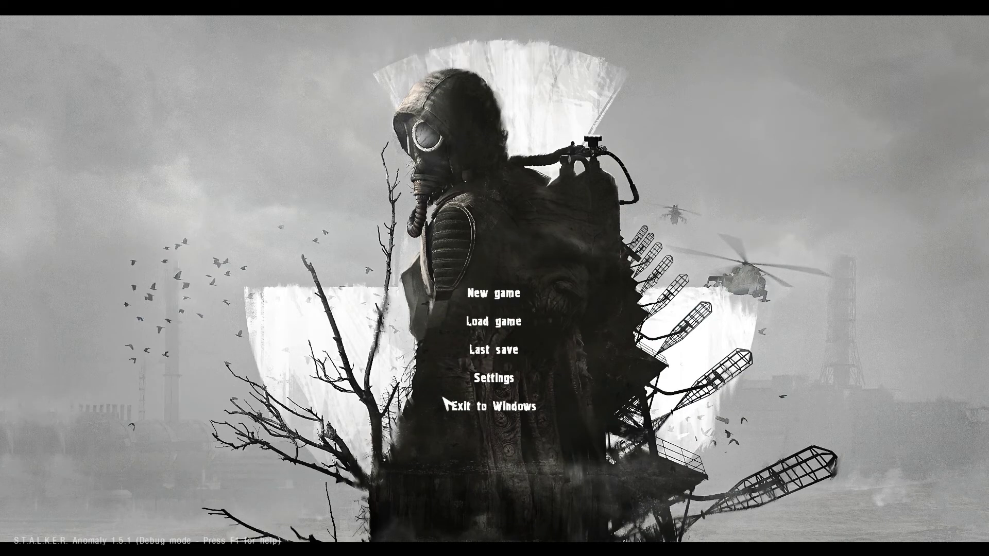
Step: Glance at Settings, then start a new Loner game on Easy with Random Location
{"action": "left_click", "coordinate": [481, 385]}
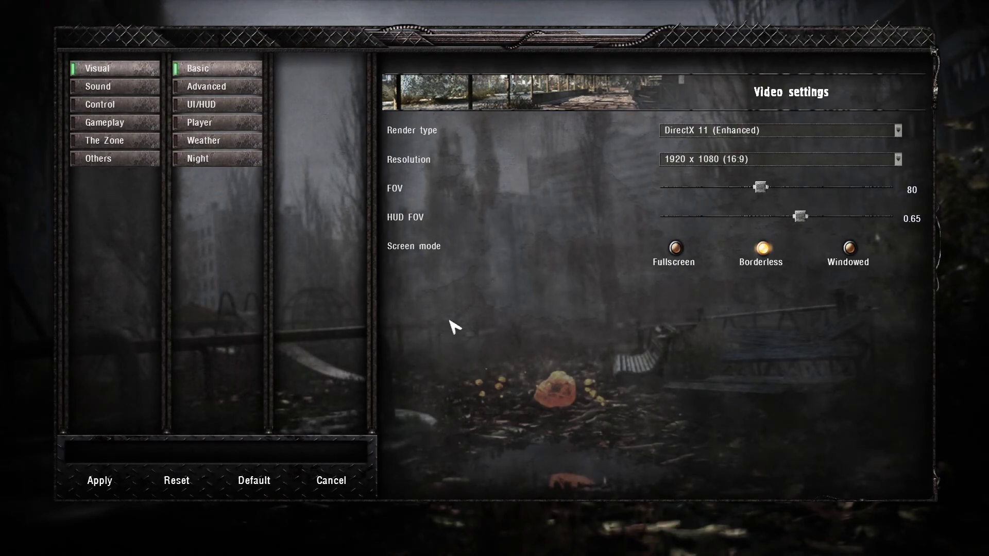
{"action": "key", "text": "Escape"}
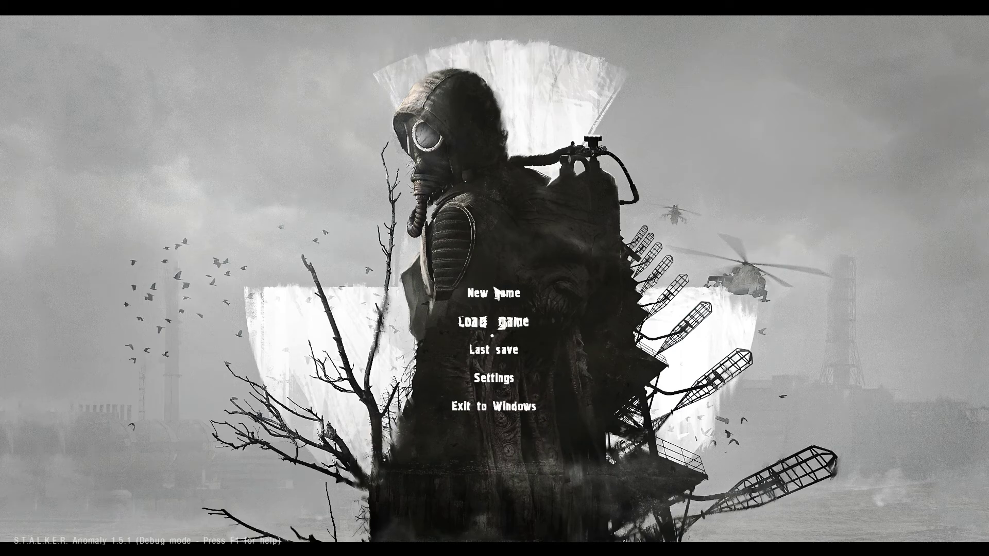
{"action": "left_click", "coordinate": [496, 306]}
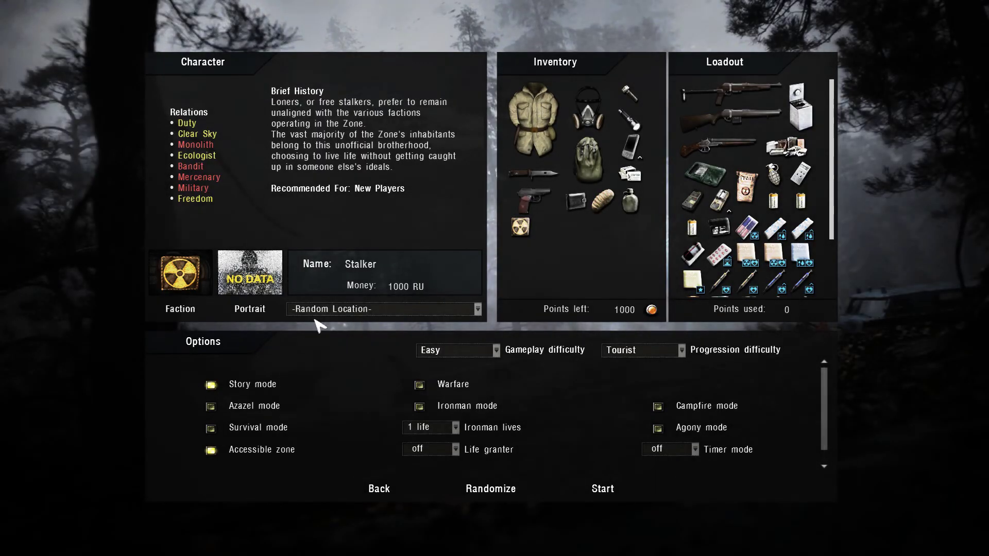
{"action": "left_click", "coordinate": [604, 492]}
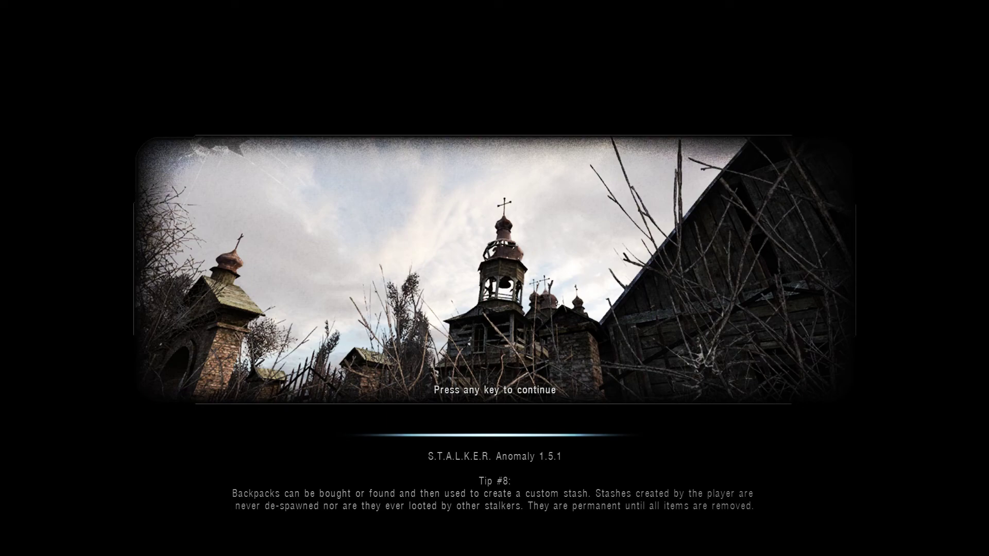
Step: Continue past the loading screen near the church and show the ReShade overlay with Home
{"action": "key", "text": "space"}
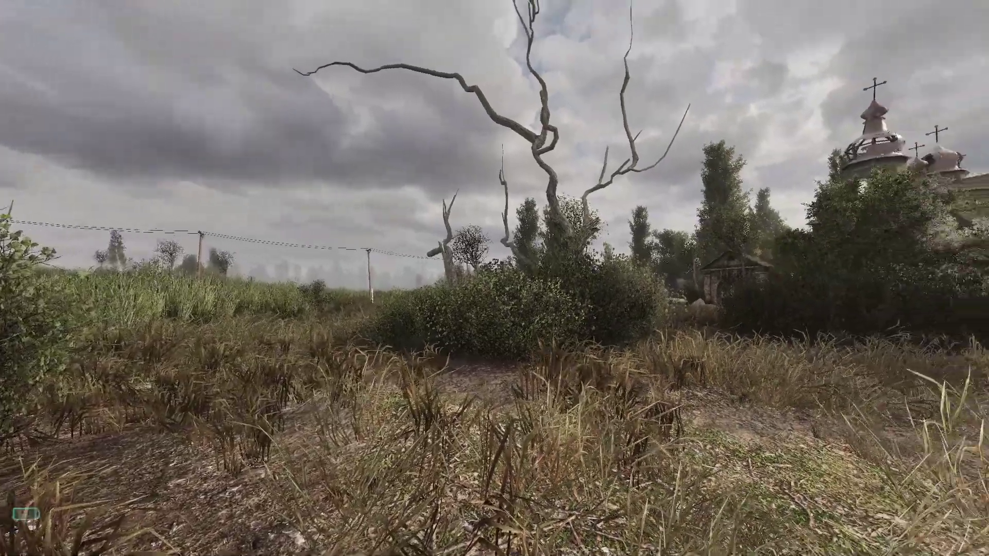
{"action": "mouse_move", "coordinate": [495, 278]}
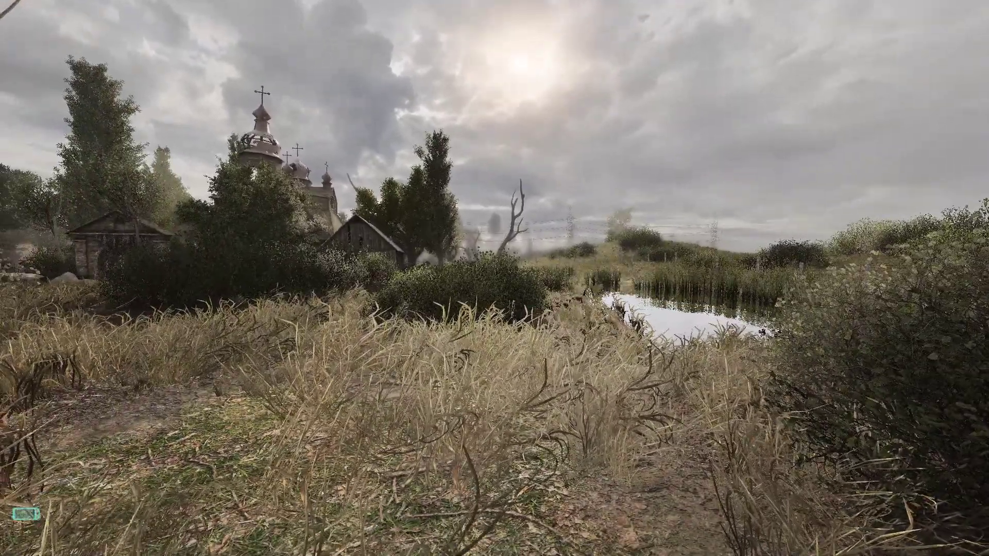
{"action": "key", "text": "Home"}
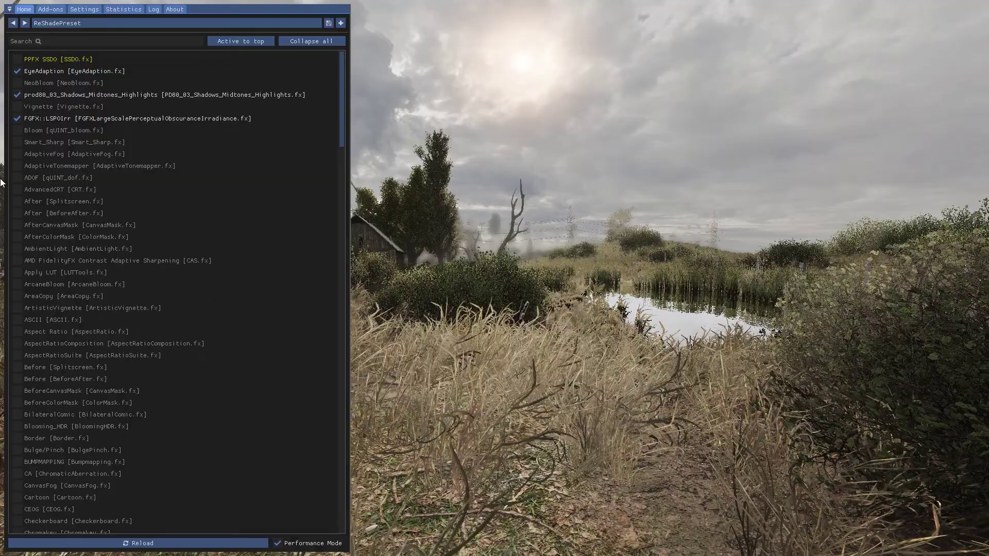
Step: Try Smart_Sharp in ReShade, then enable Bloom, NeoBloom and PPFX SSDO
{"action": "left_click", "coordinate": [14, 146]}
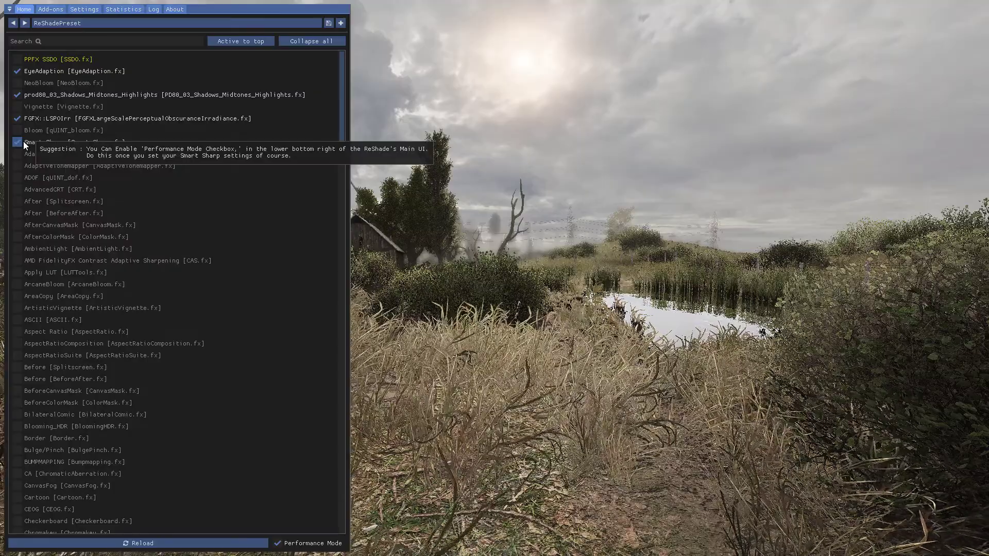
{"action": "left_click", "coordinate": [19, 141]}
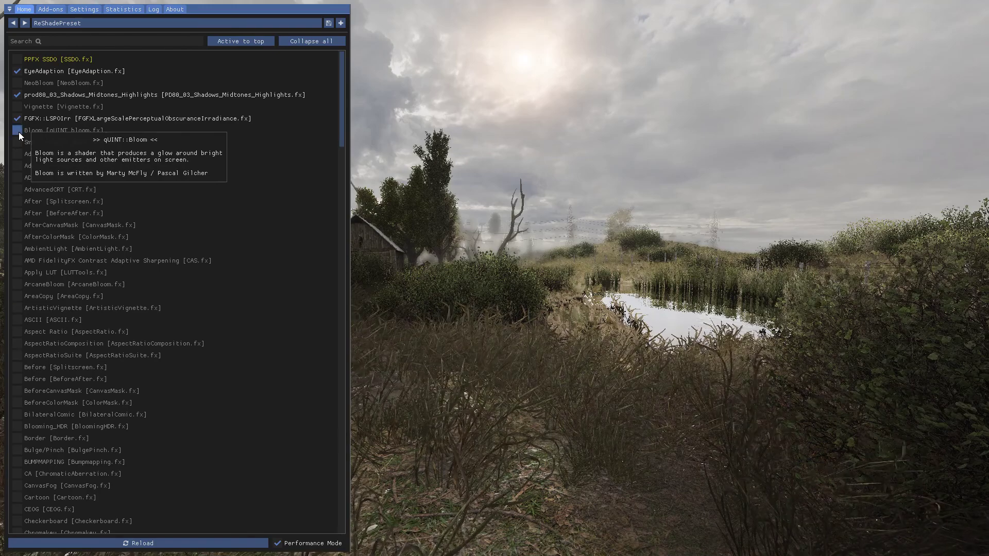
{"action": "left_click", "coordinate": [18, 131]}
{"action": "left_click", "coordinate": [23, 84]}
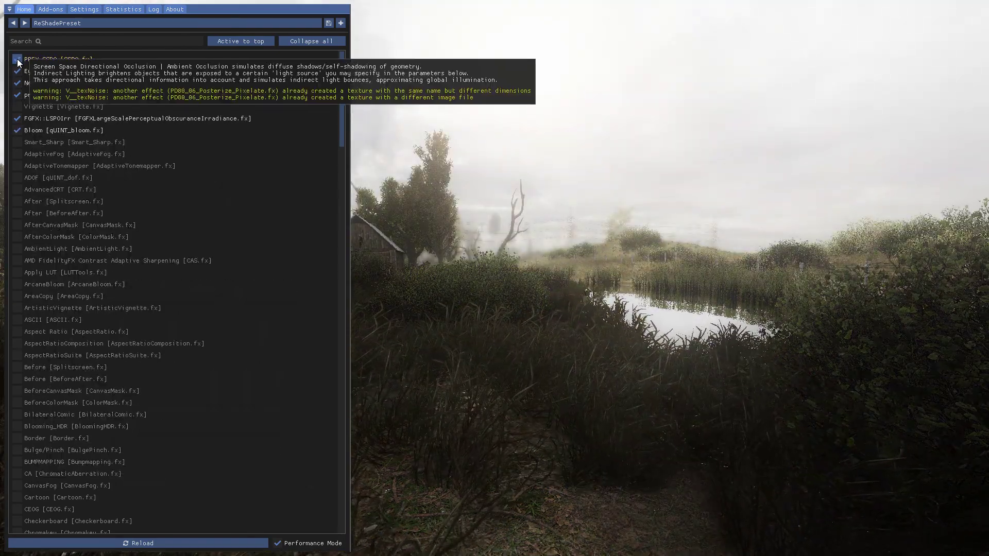
{"action": "left_click", "coordinate": [17, 59]}
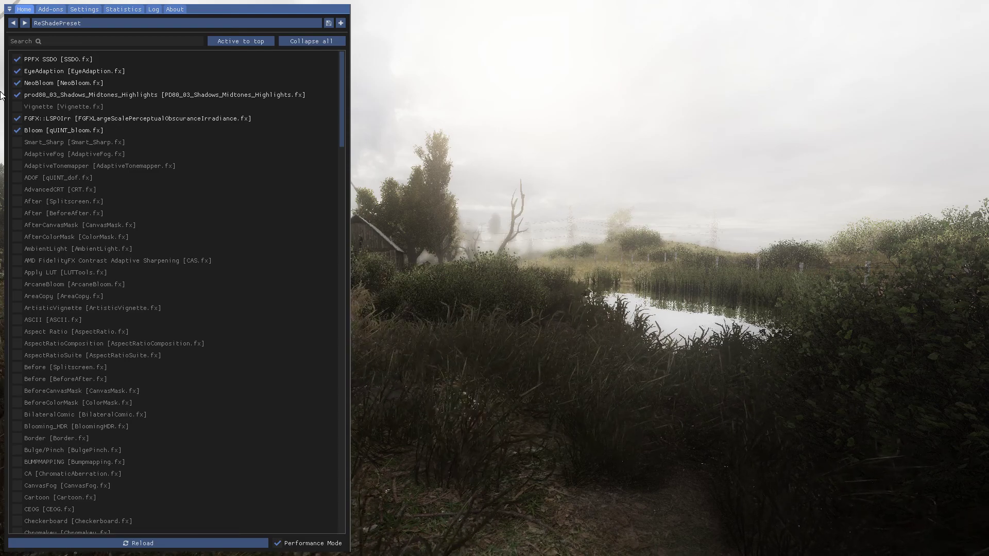
Step: Turn NeoBloom and Bloom back off, keeping PPFX SSDO, and hide the ReShade overlay
{"action": "left_click", "coordinate": [15, 84]}
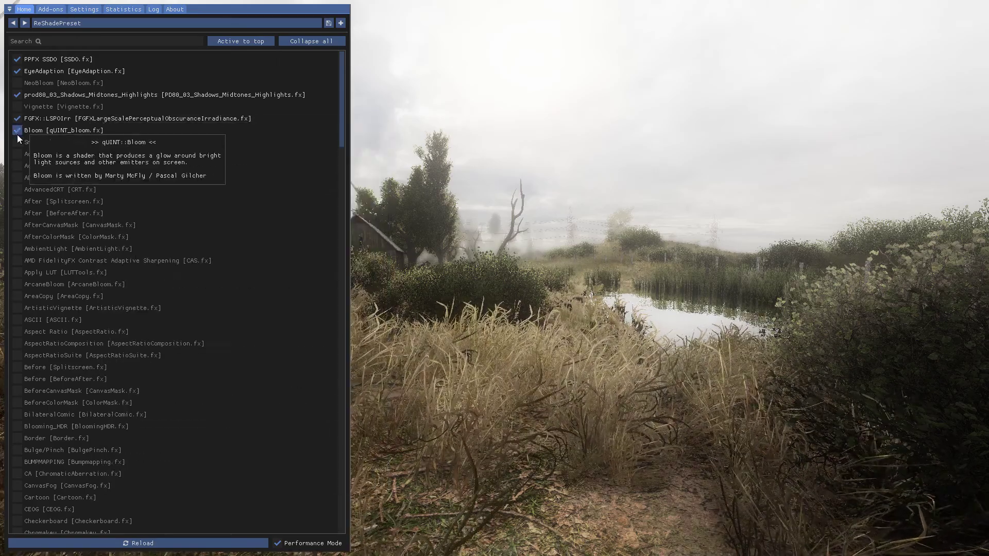
{"action": "left_click", "coordinate": [17, 133]}
{"action": "left_click", "coordinate": [17, 132]}
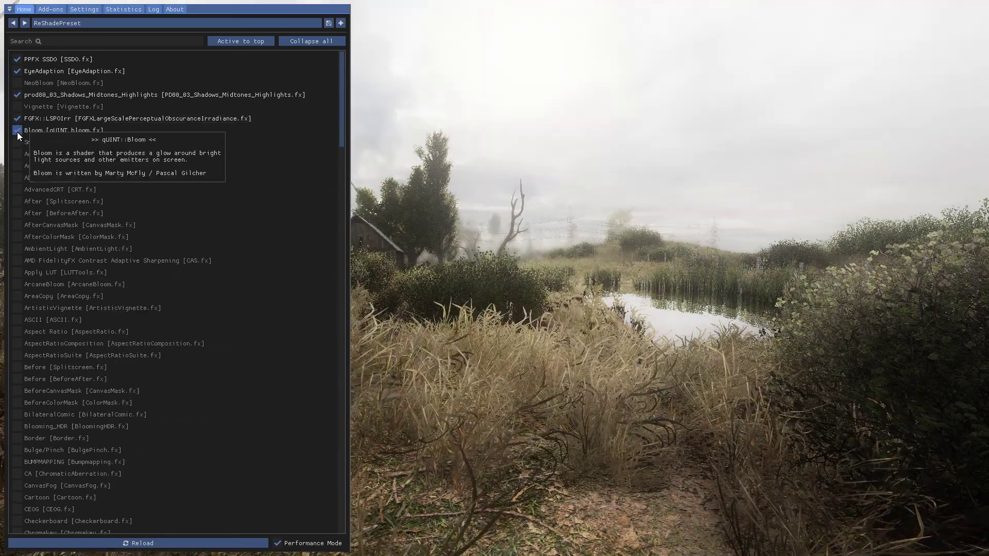
{"action": "left_click", "coordinate": [17, 132]}
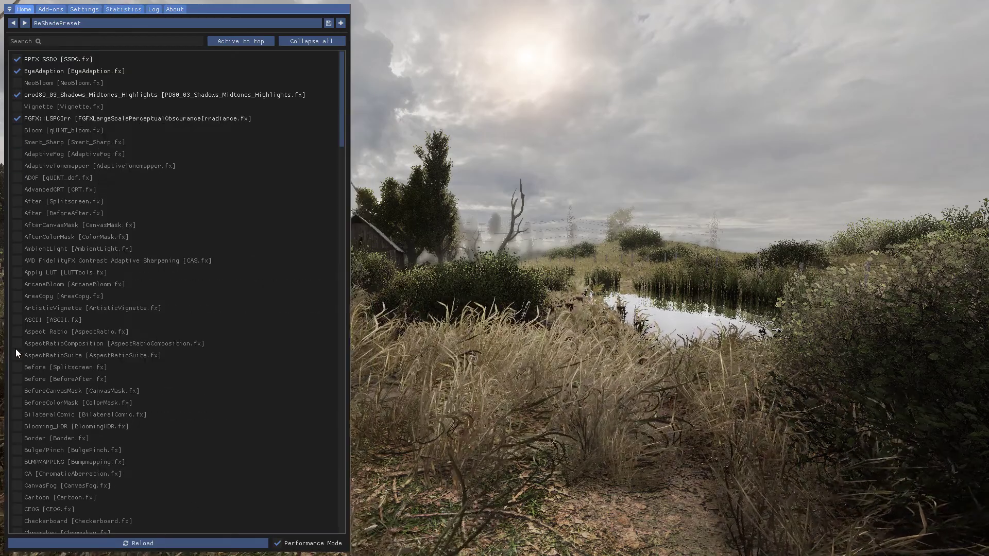
{"action": "mouse_move", "coordinate": [84, 179]}
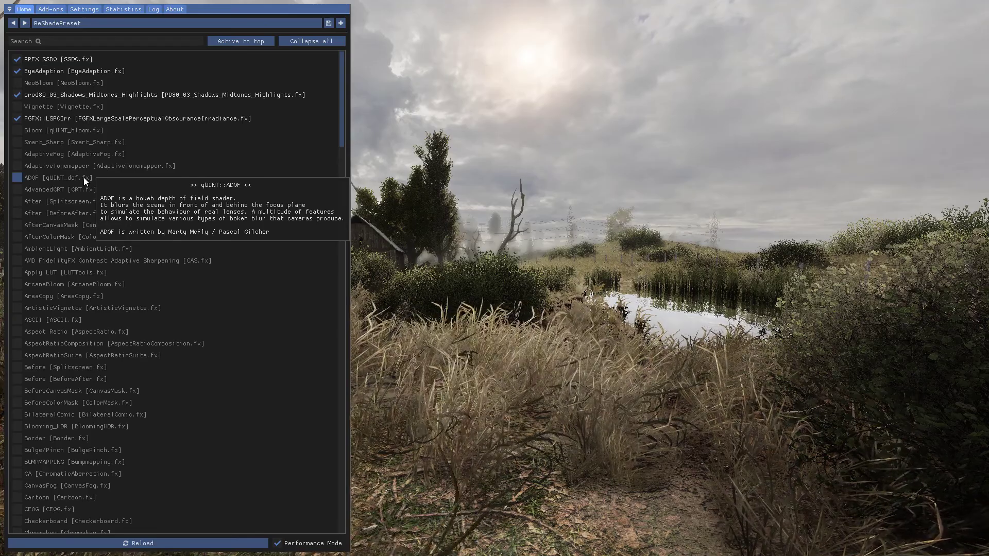
{"action": "key", "text": "Home"}
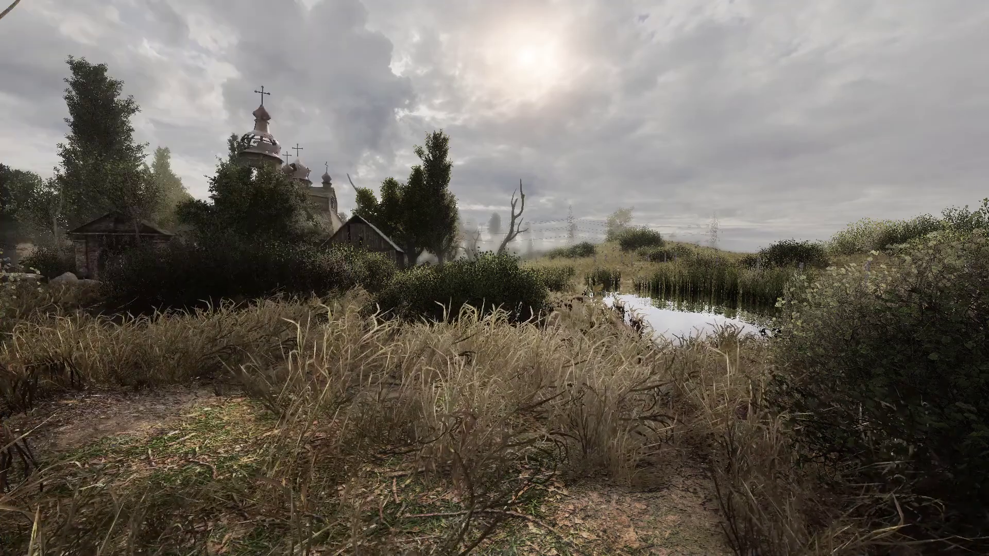
Step: Spawn the RD-47 ISG (wpn_akm_isg) into inventory from the debug menu's Weapons (Rifle) item spawner list
{"action": "key", "text": "F7"}
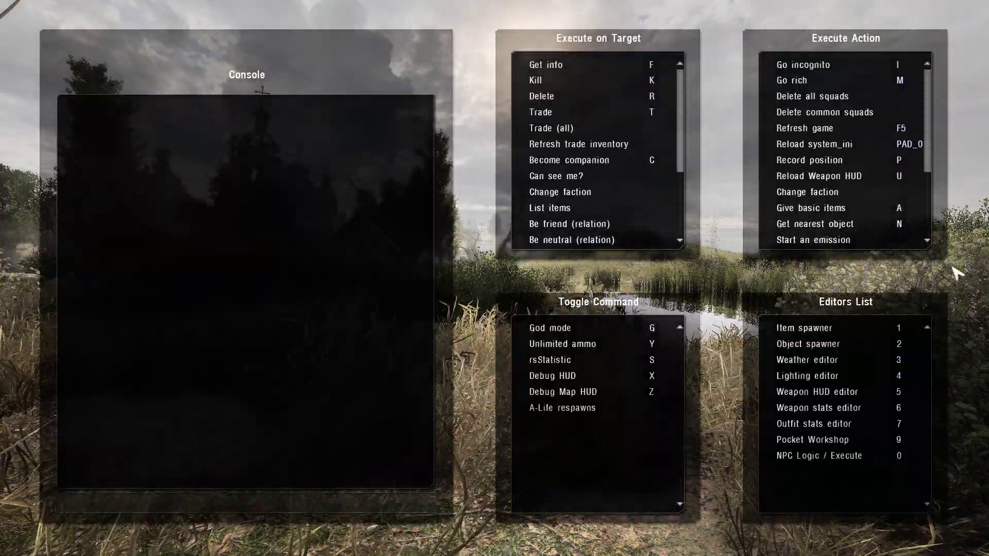
{"action": "left_click", "coordinate": [816, 330]}
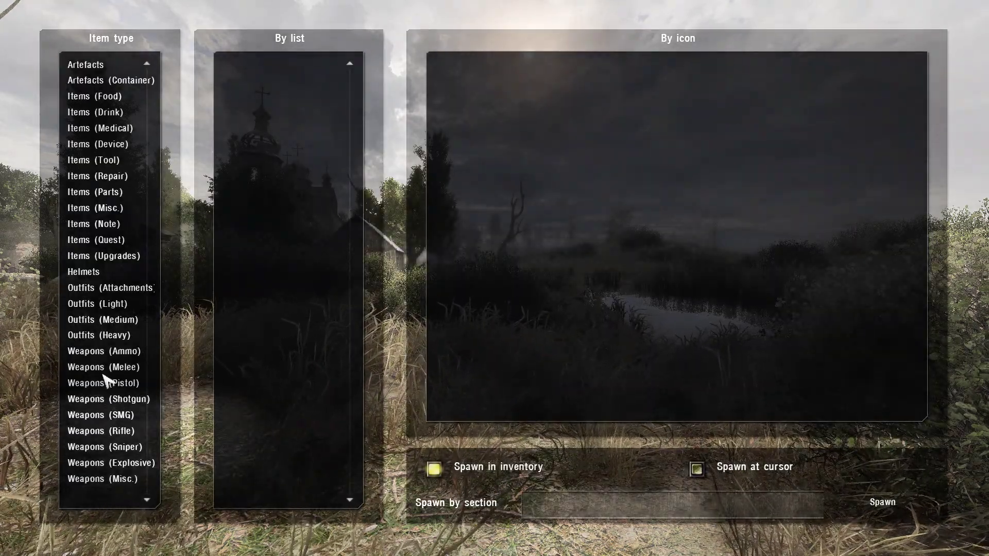
{"action": "left_click", "coordinate": [93, 418]}
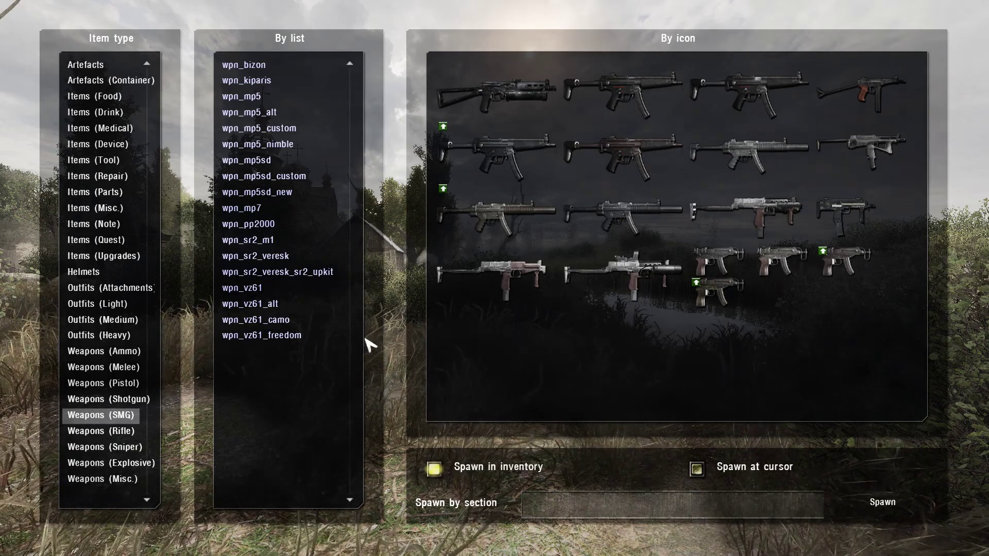
{"action": "left_click", "coordinate": [117, 434]}
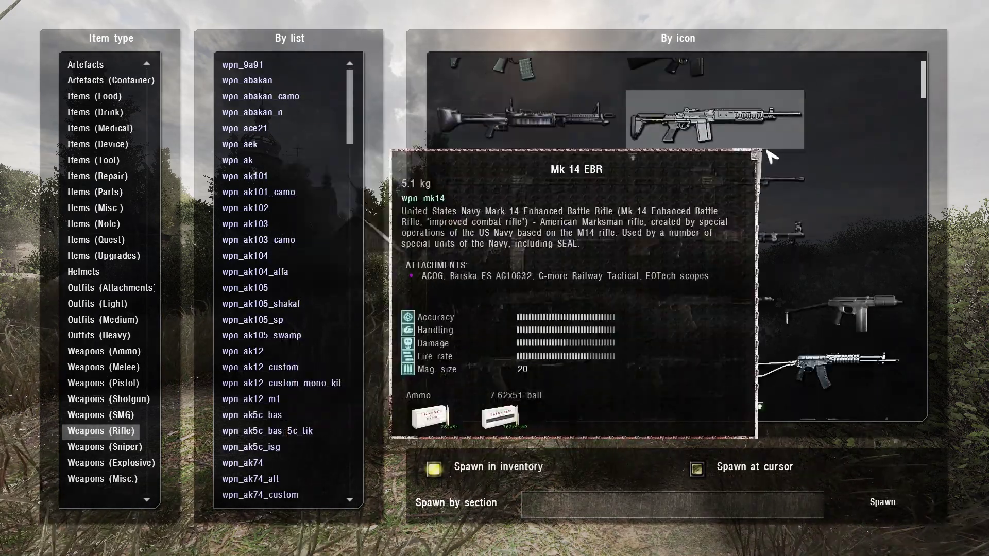
{"action": "scroll", "coordinate": [732, 150], "scroll_direction": "down", "scroll_amount": 1}
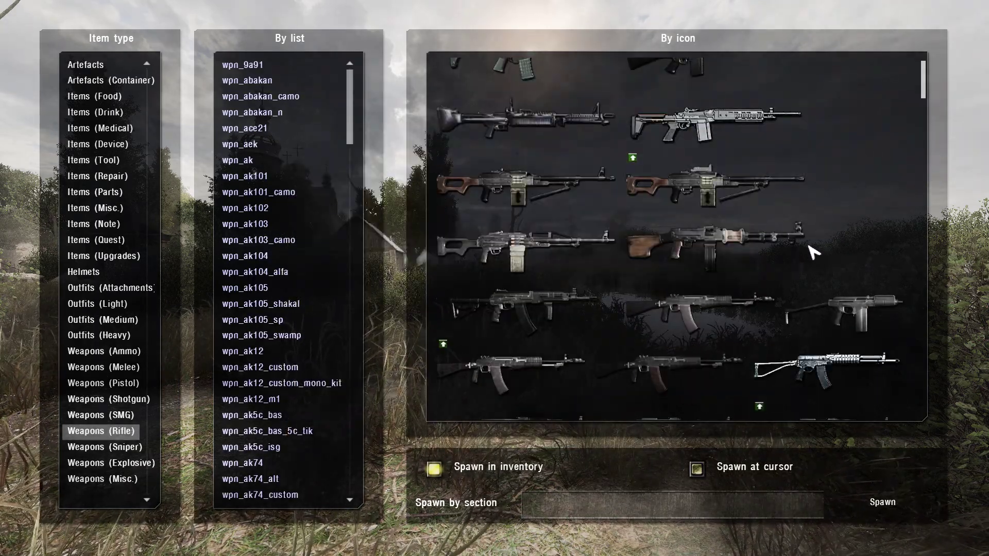
{"action": "scroll", "coordinate": [813, 250], "scroll_direction": "down", "scroll_amount": 5}
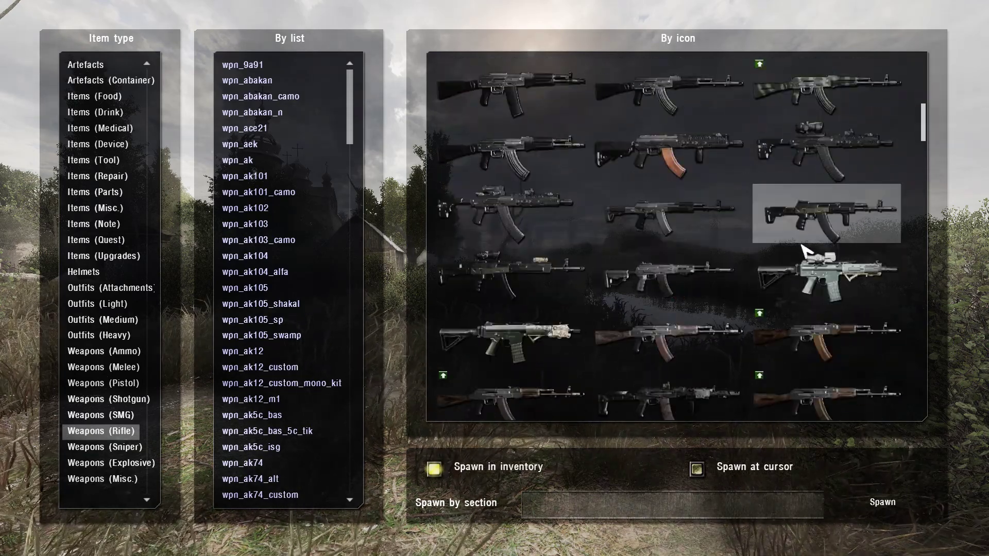
{"action": "scroll", "coordinate": [817, 276], "scroll_direction": "down", "scroll_amount": 1}
{"action": "mouse_move", "coordinate": [736, 256]}
{"action": "scroll", "coordinate": [734, 258], "scroll_direction": "down", "scroll_amount": 3}
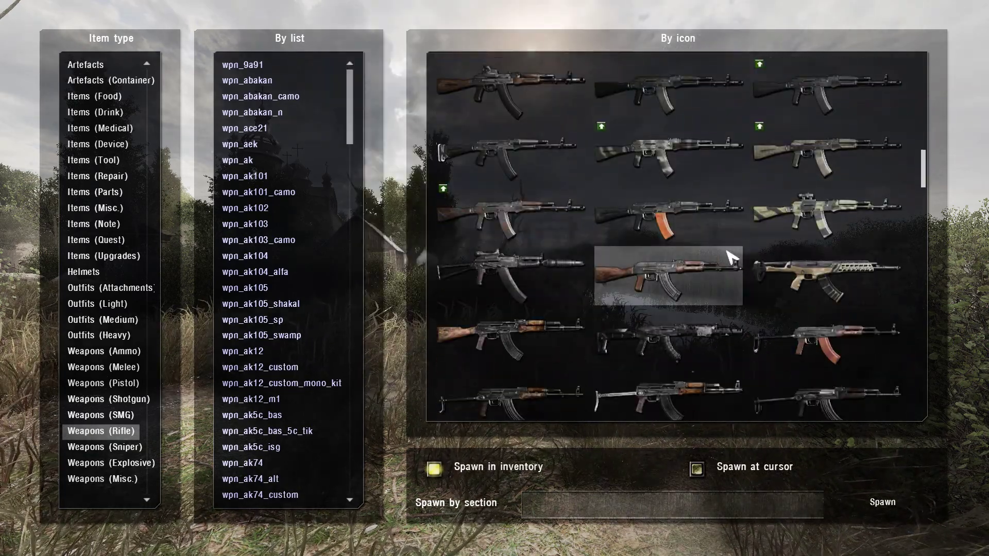
{"action": "left_click", "coordinate": [729, 284]}
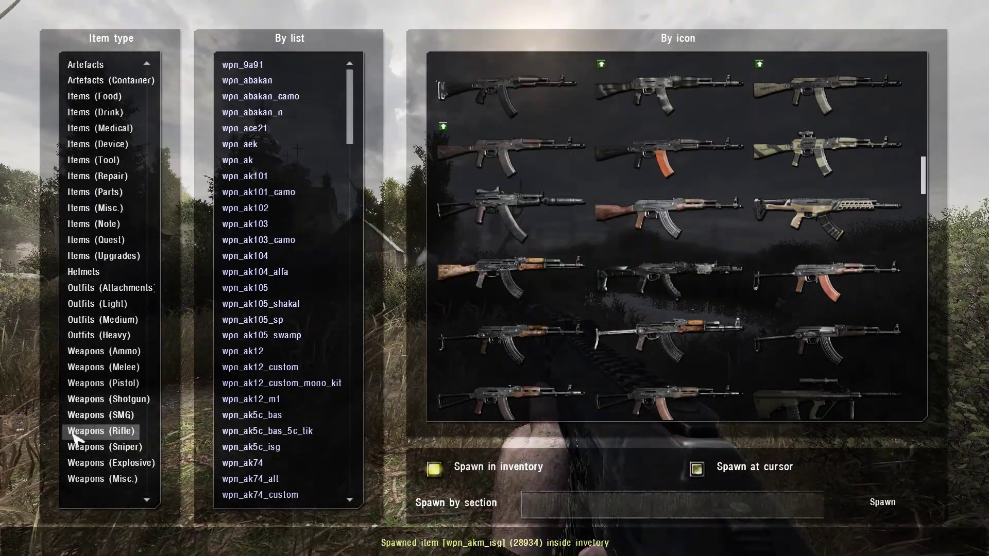
Step: Spawn the wpn_m82 from Weapons (Sniper) into inventory, then close the spawner back to the game
{"action": "scroll", "coordinate": [237, 232], "scroll_direction": "down", "scroll_amount": 6}
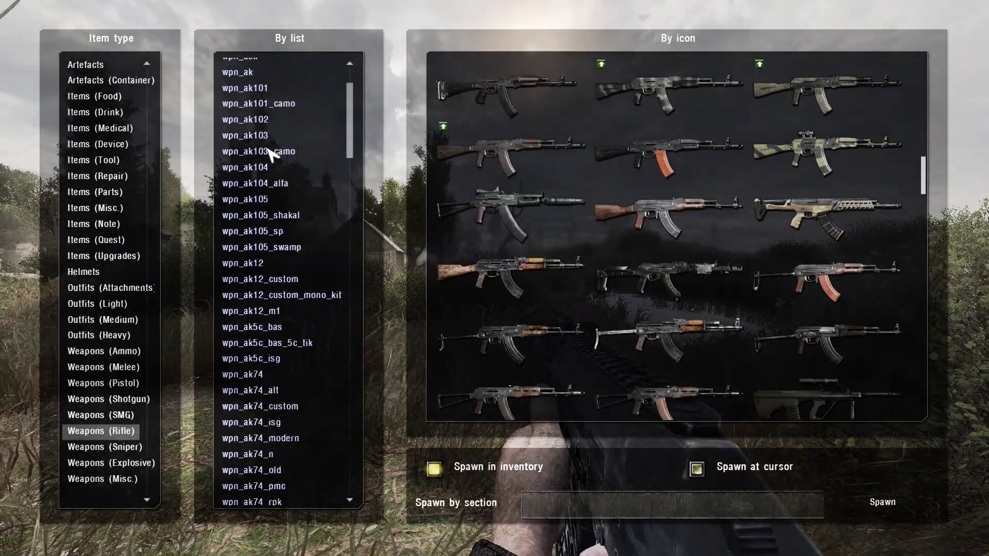
{"action": "scroll", "coordinate": [226, 273], "scroll_direction": "down", "scroll_amount": 8}
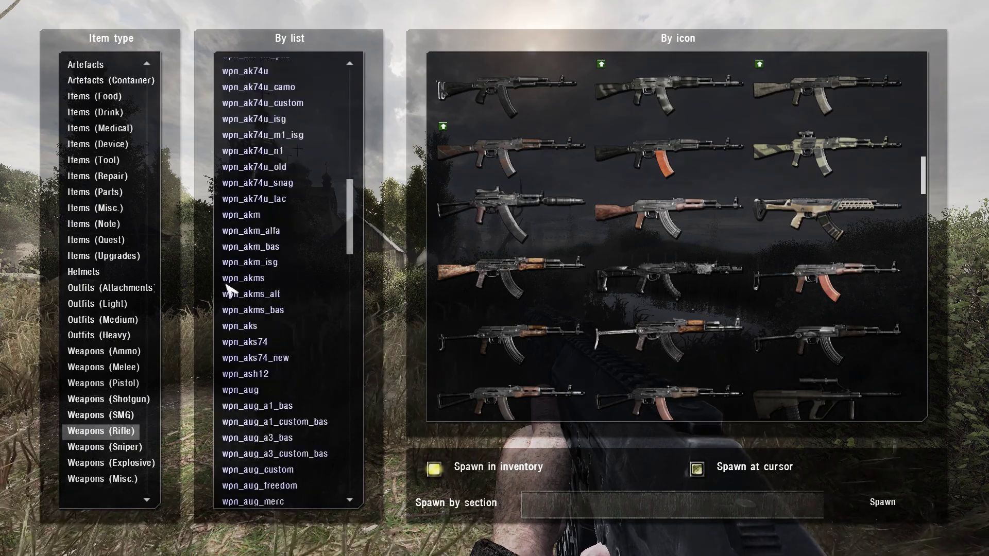
{"action": "scroll", "coordinate": [274, 240], "scroll_direction": "down", "scroll_amount": 20}
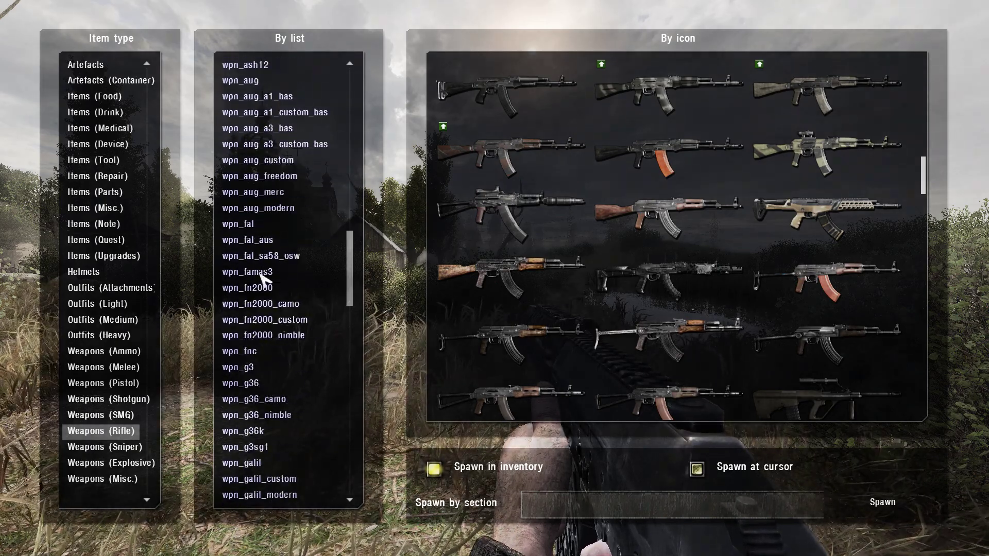
{"action": "left_click", "coordinate": [103, 447]}
{"action": "scroll", "coordinate": [513, 280], "scroll_direction": "down", "scroll_amount": 1}
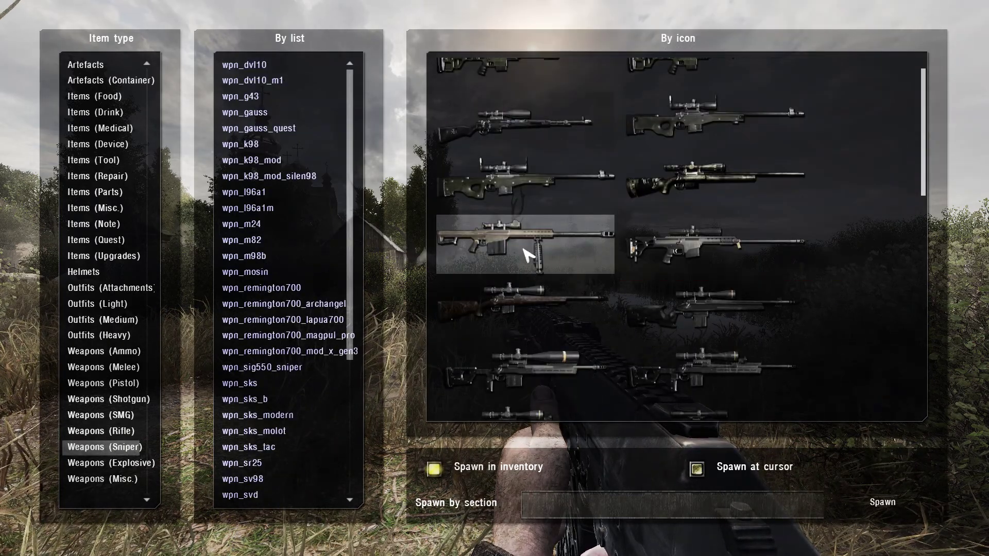
{"action": "left_click", "coordinate": [528, 255]}
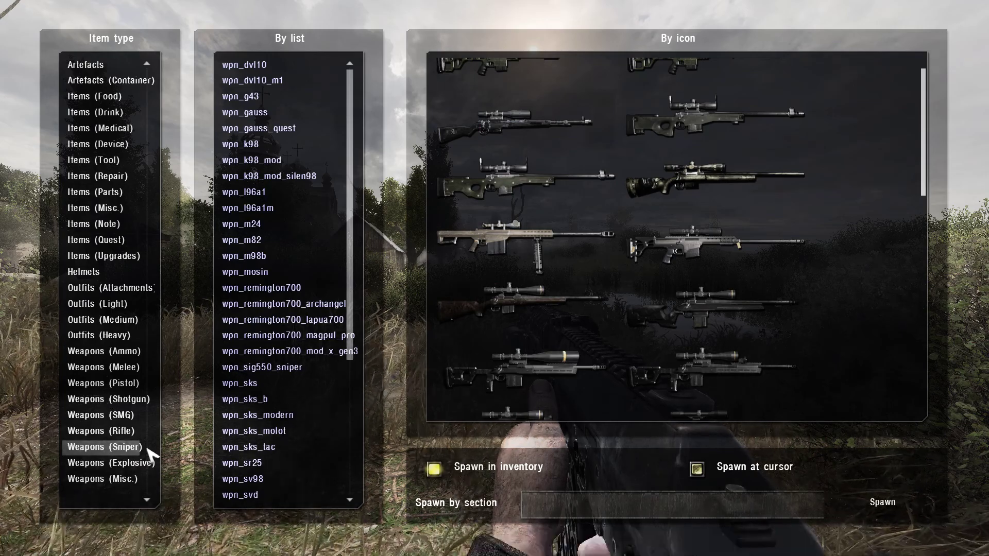
{"action": "key", "text": "Escape"}
{"action": "key", "text": "Escape"}
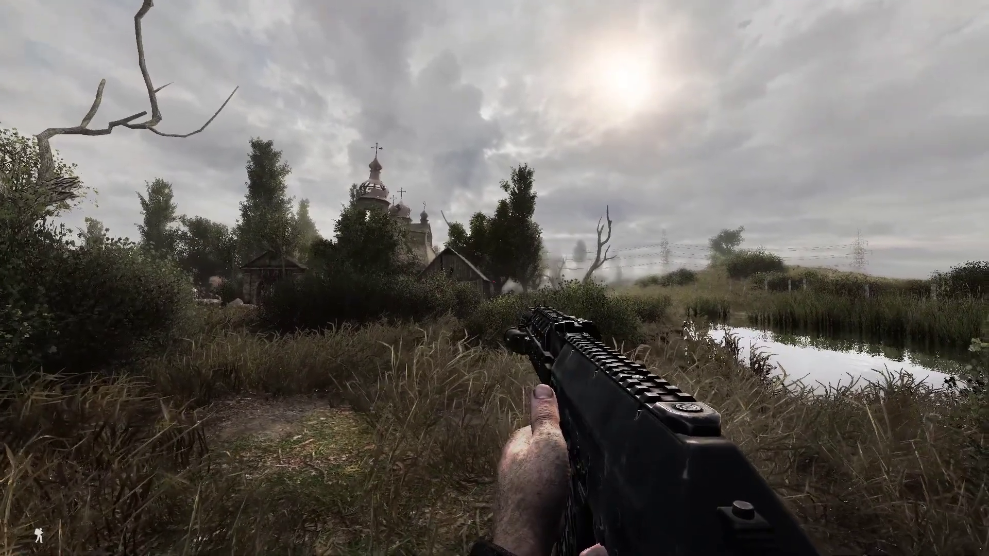
Step: Aim, reload and fire the rifle across the pond, reload again, fire aimed bursts, then lower it
{"action": "right_click", "coordinate": [495, 278]}
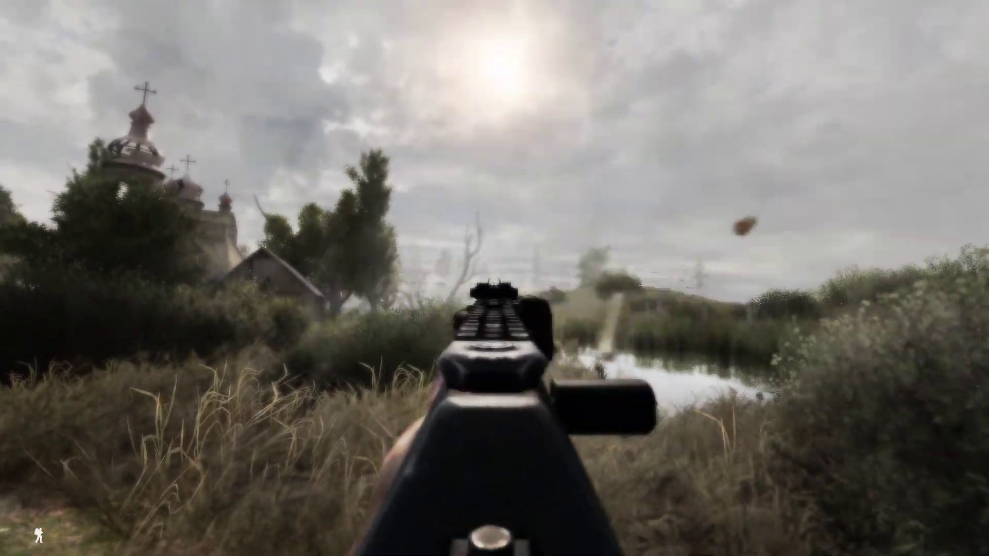
{"action": "key", "text": "r"}
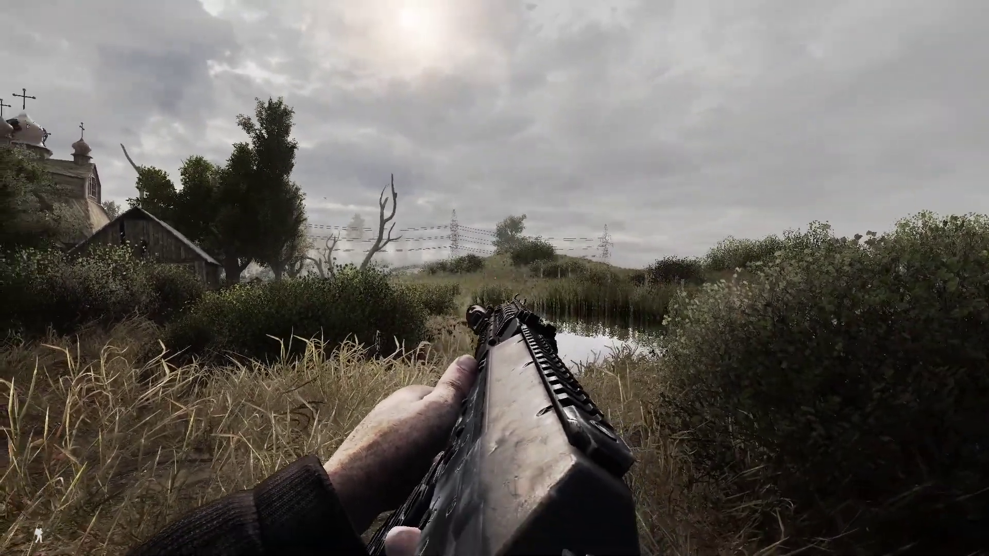
{"action": "left_click", "coordinate": [495, 279]}
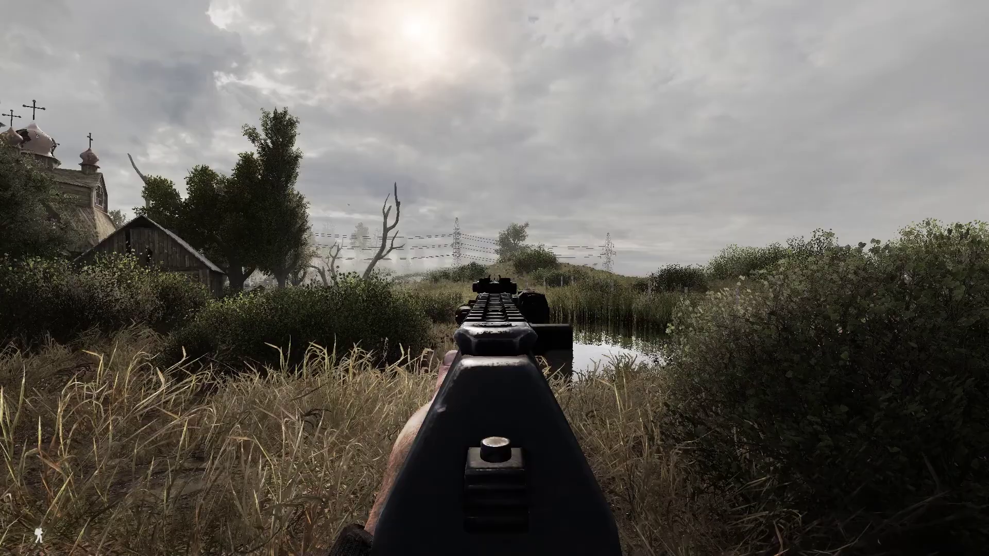
{"action": "key", "text": "r"}
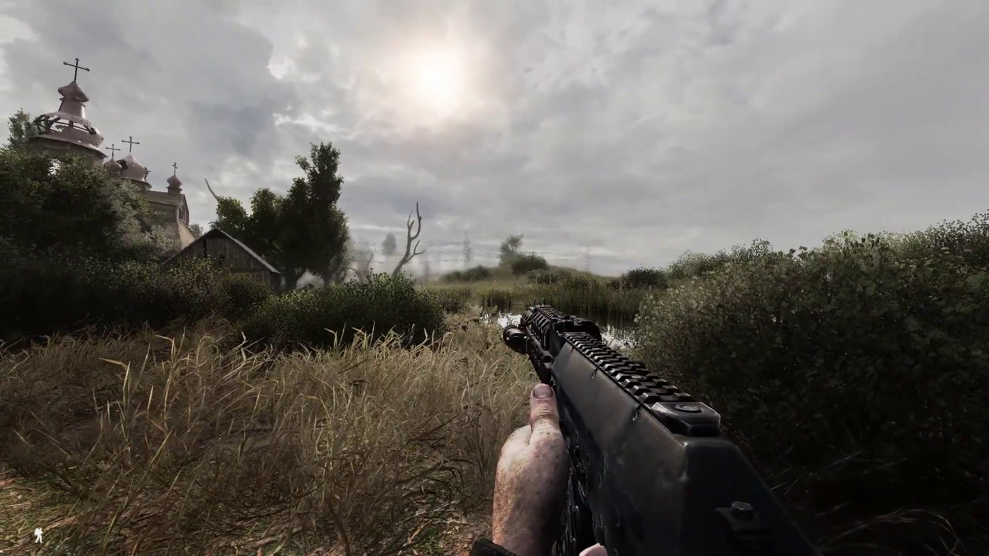
{"action": "right_click", "coordinate": [495, 278]}
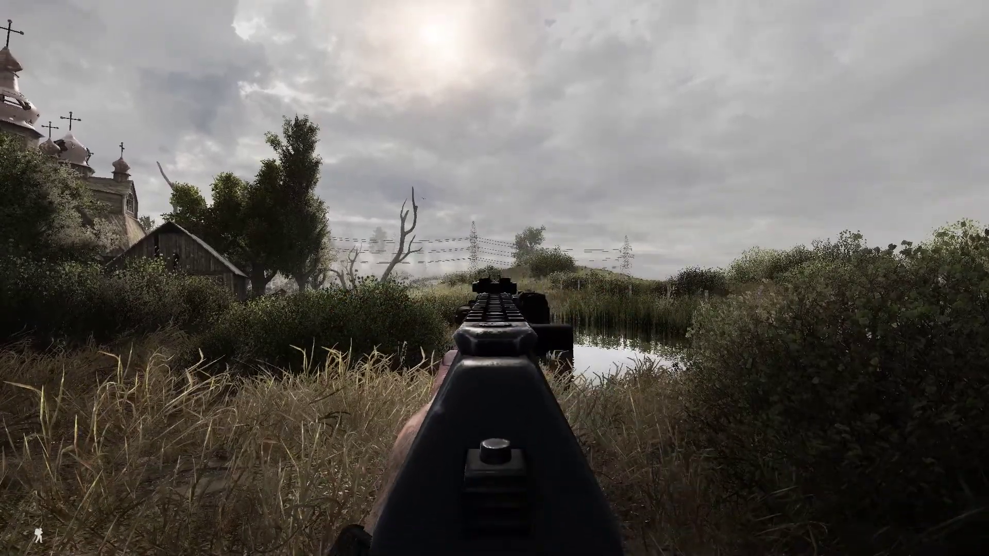
{"action": "left_click", "coordinate": [495, 278]}
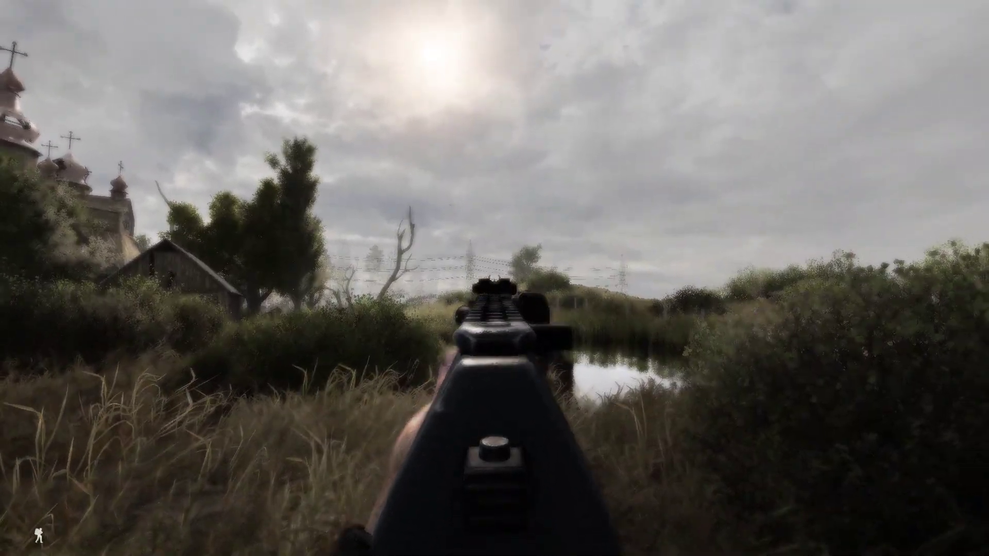
{"action": "right_click", "coordinate": [494, 279]}
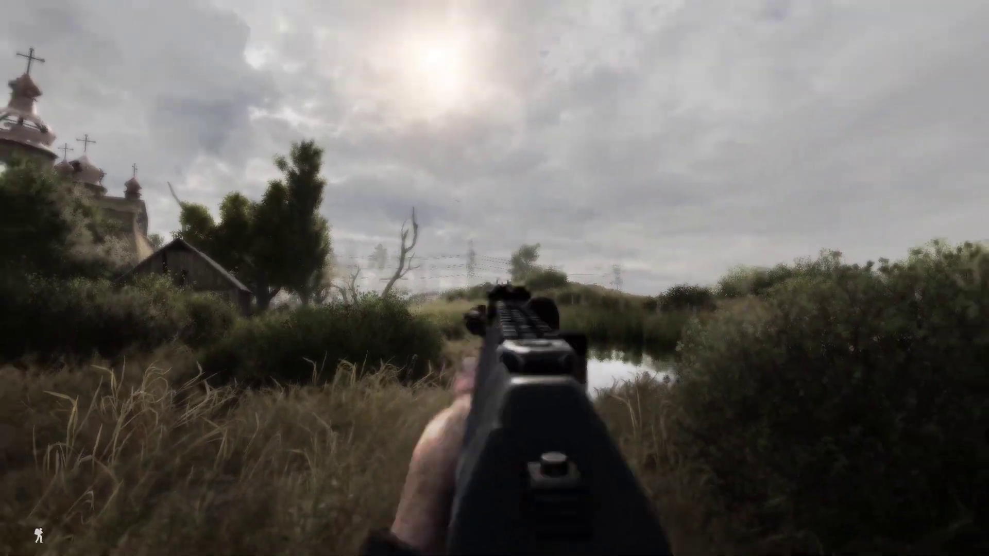